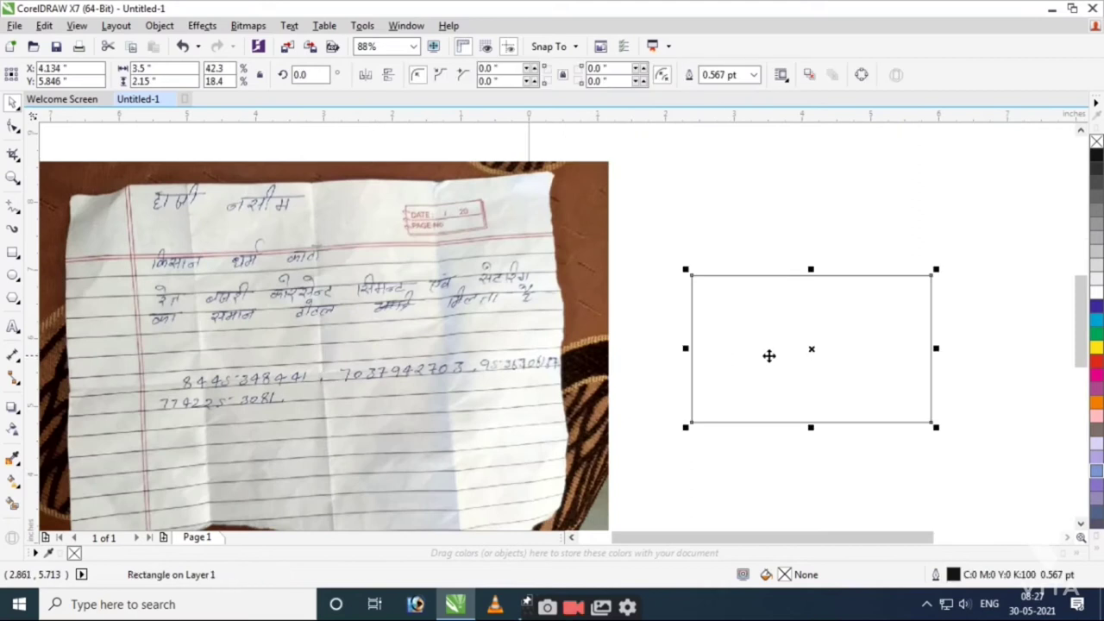
Fill the 3.5 x 2.15 in banner black, zoom in, and draw a thin strip inside it.
click(1096, 158)
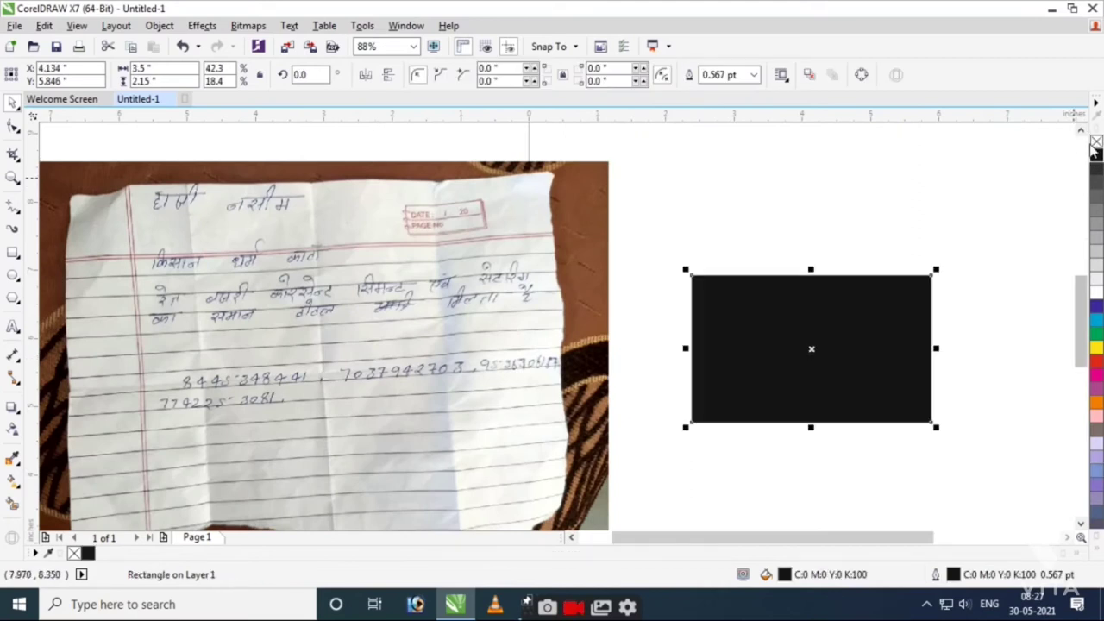
key(z)
drag(628, 270, 955, 455)
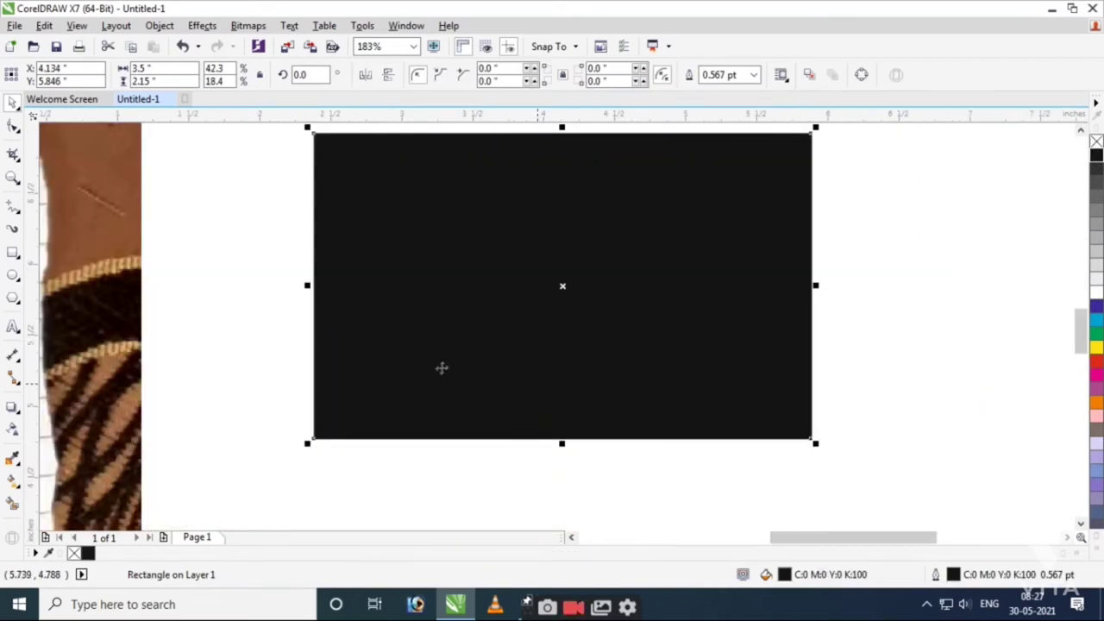
click(13, 251)
drag(810, 357, 558, 399)
Give the new strip a uniform blue fill of C100 M70 Y0 K0 and no outline.
key(space)
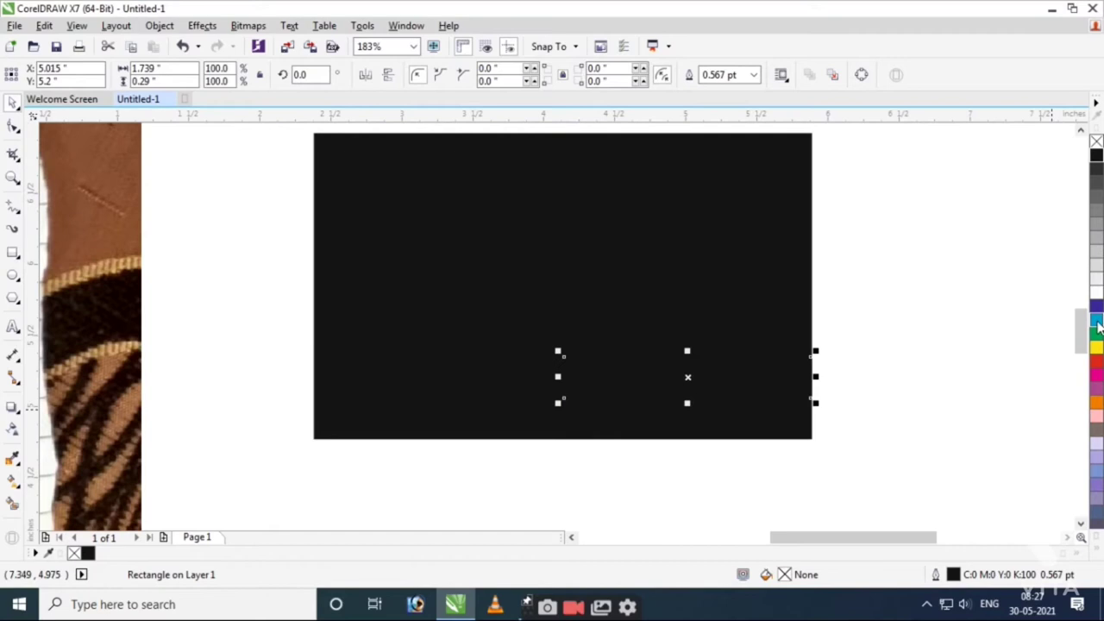
click(1096, 319)
right_click(1096, 140)
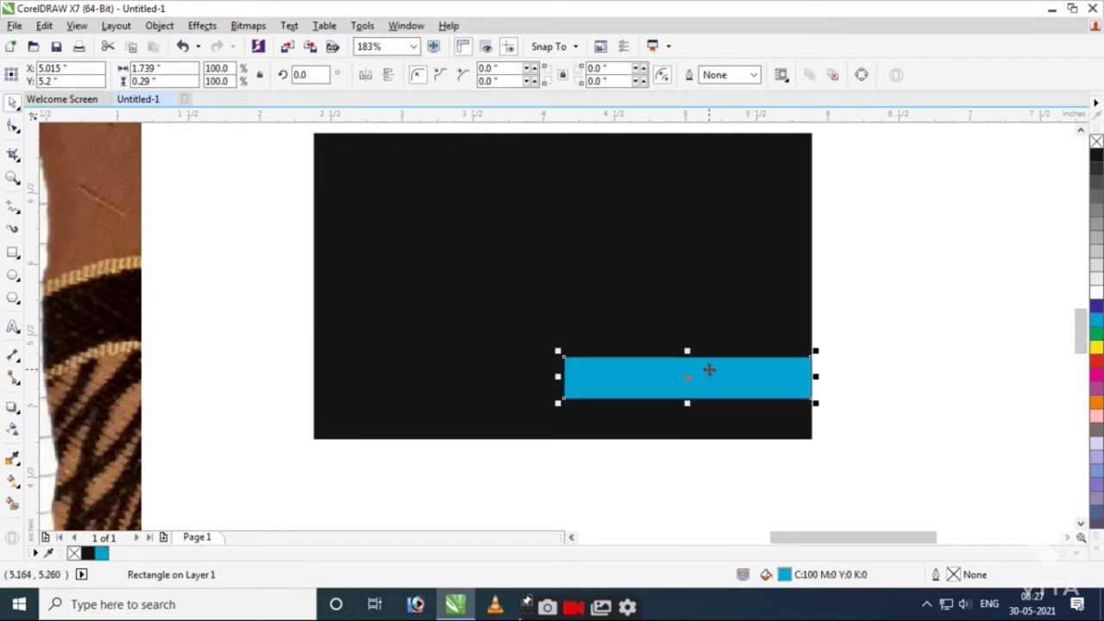
key(F11)
click(574, 149)
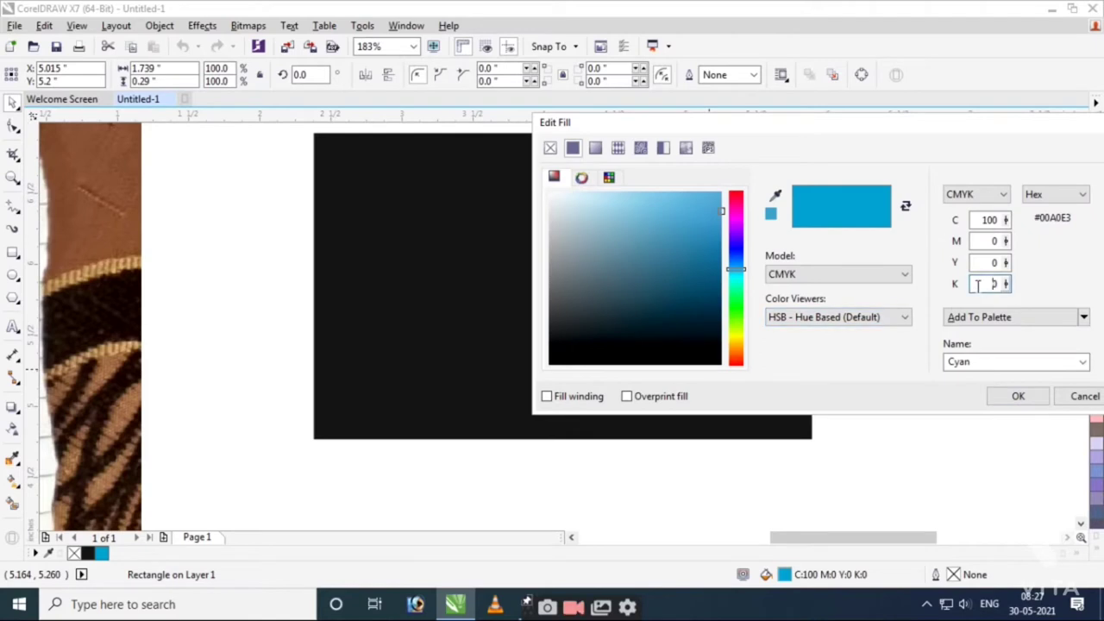
key(shift+Tab)
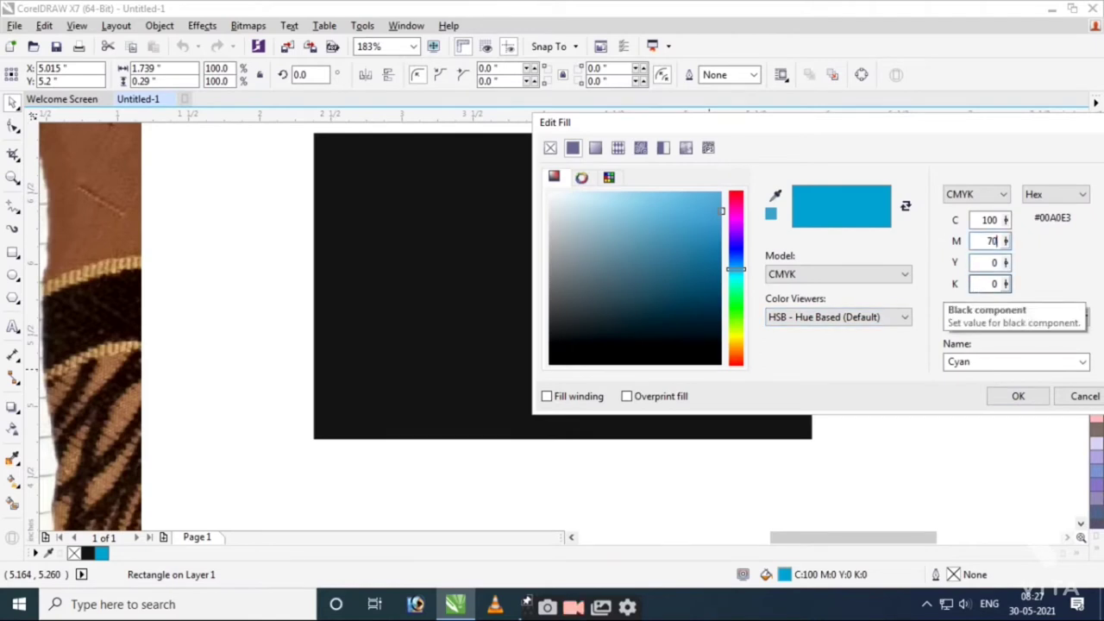
key(Tab)
key(Return)
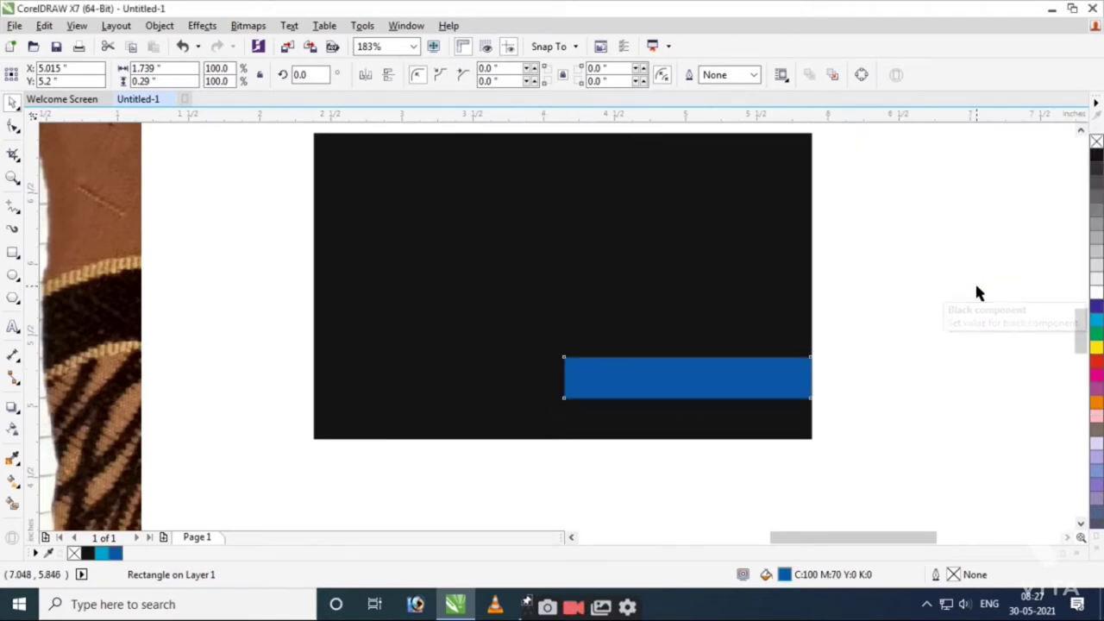
click(578, 365)
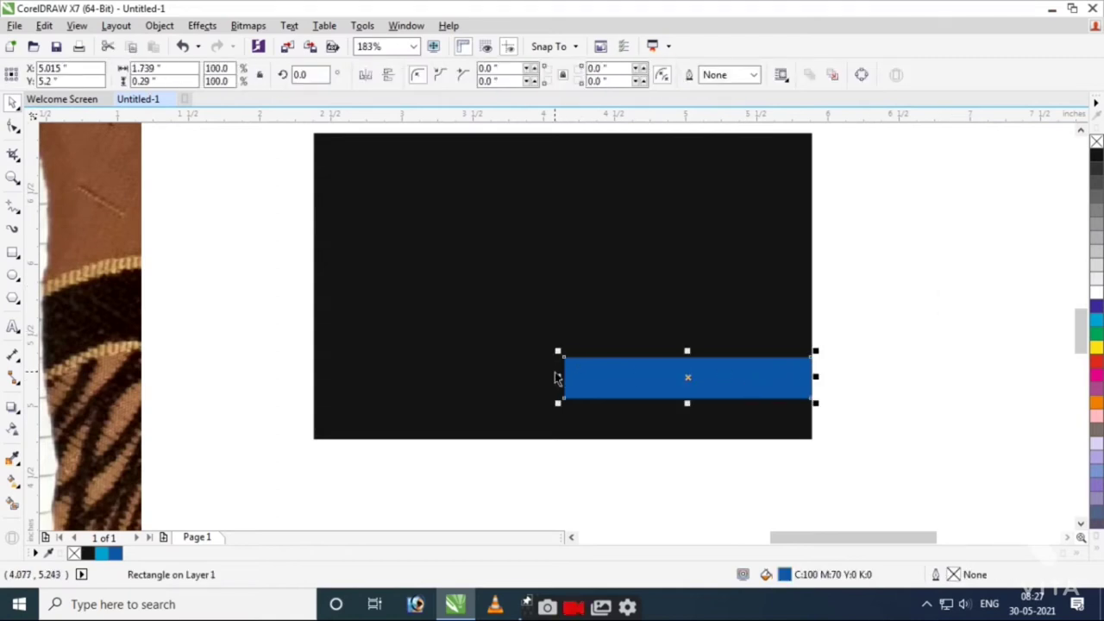
Reduce the blue strip's height to about 0.167 inches.
drag(686, 404, 684, 380)
scroll(685, 405, up, 2)
drag(740, 330, 739, 335)
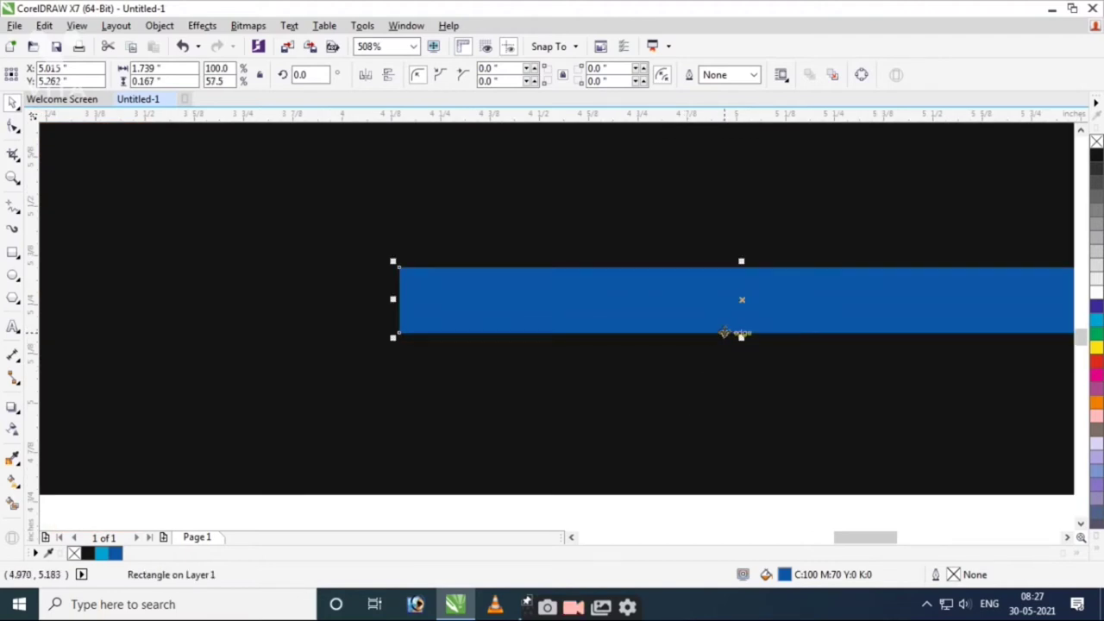
Convert the strip to curves, drag its bottom-left node left, and stretch it to 1.949 in.
key(ctrl+q)
click(13, 126)
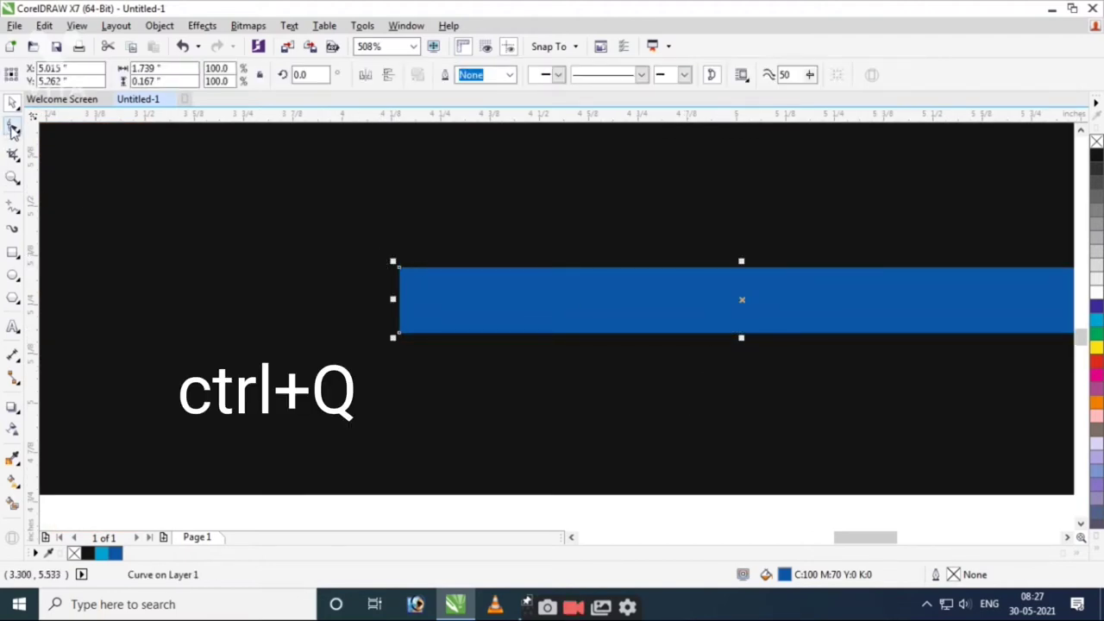
drag(397, 338, 345, 341)
key(space)
scroll(492, 366, down, 3)
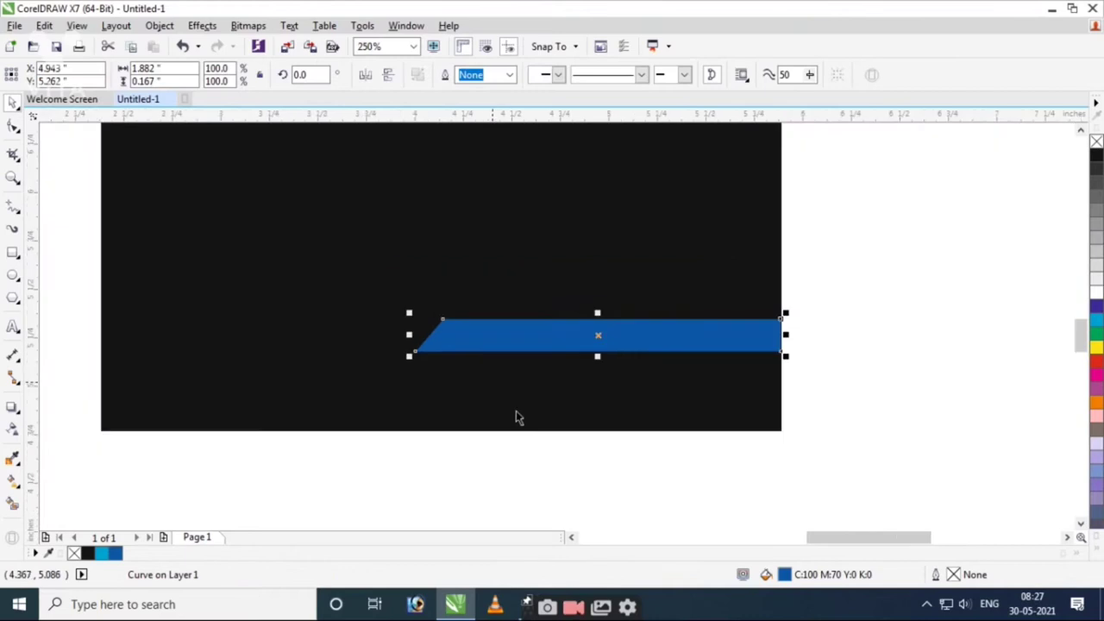
key(Escape)
scroll(388, 358, up, 3)
click(522, 315)
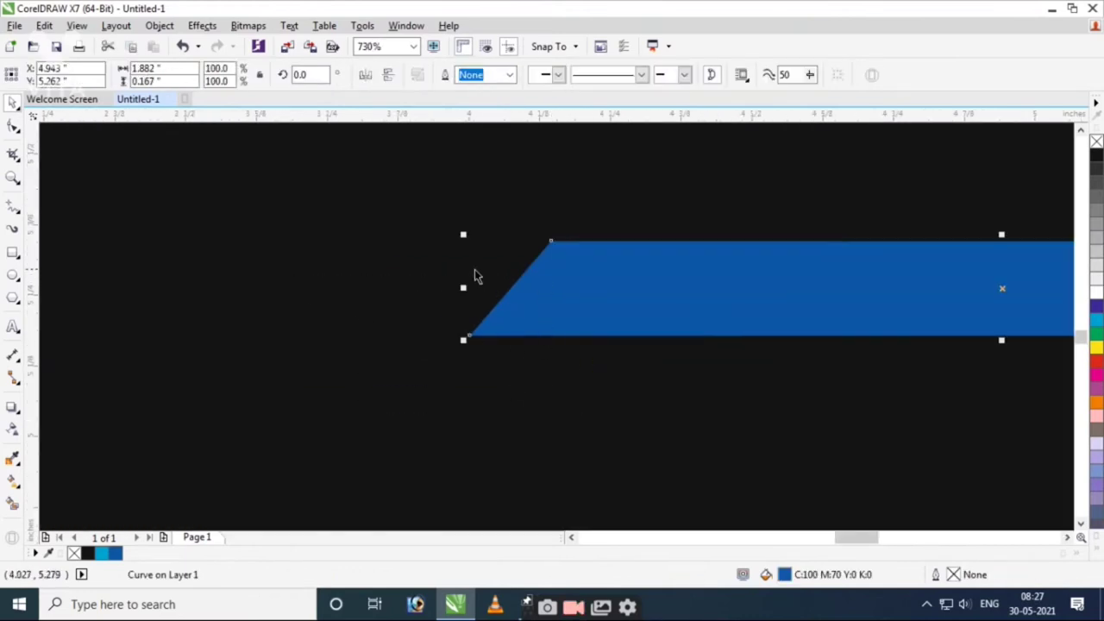
drag(464, 287, 425, 288)
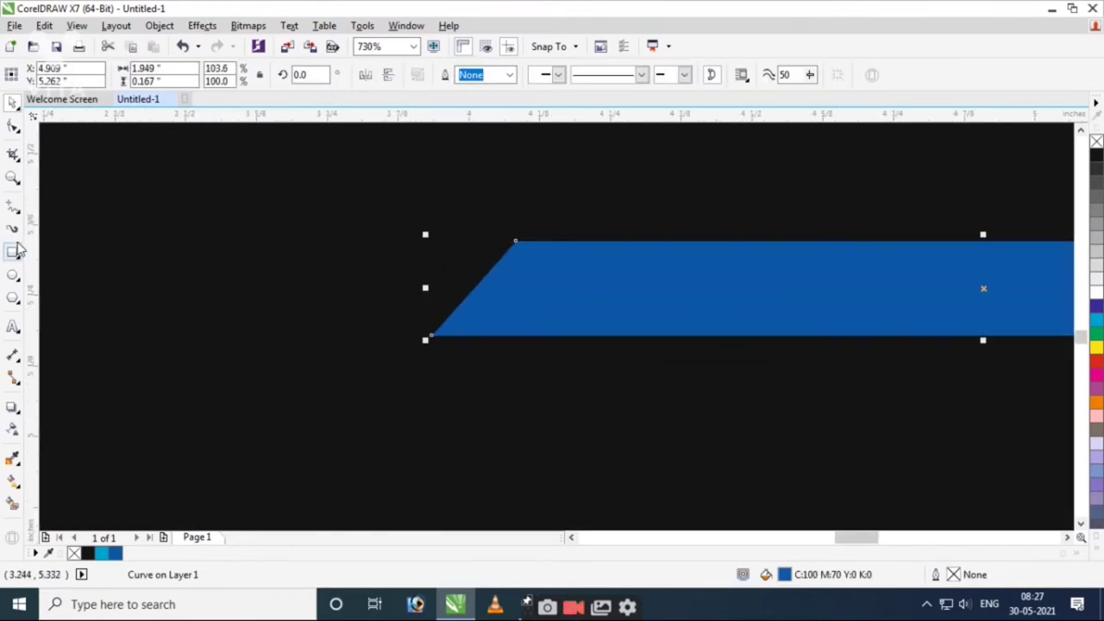
click(17, 207)
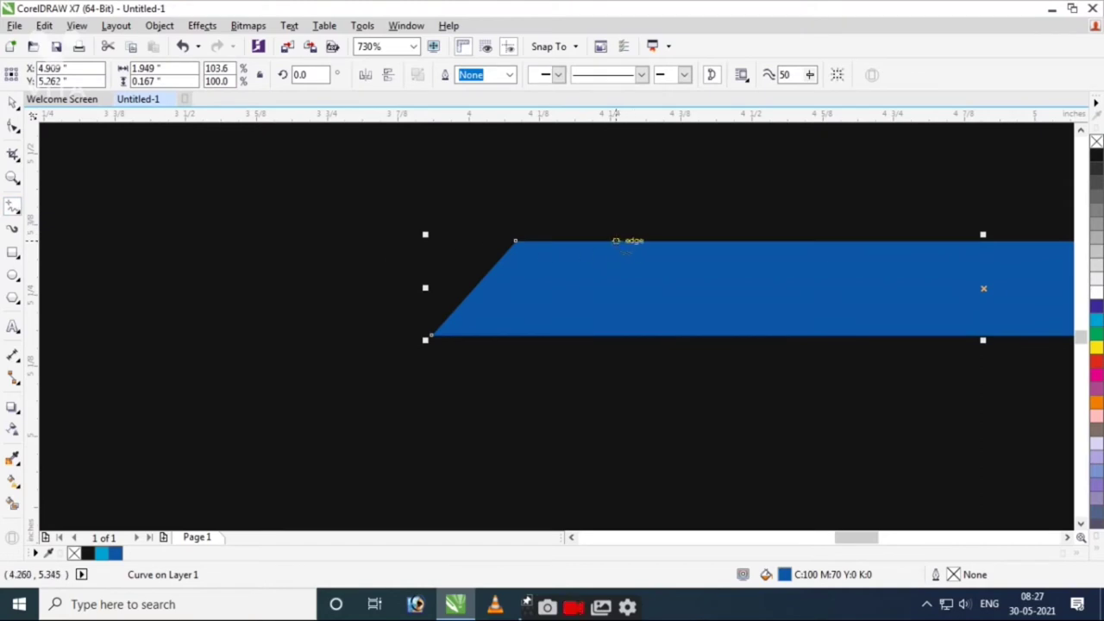
Draw two slanted freehand lines across the strip's left end, each scaled to about 121%.
click(614, 244)
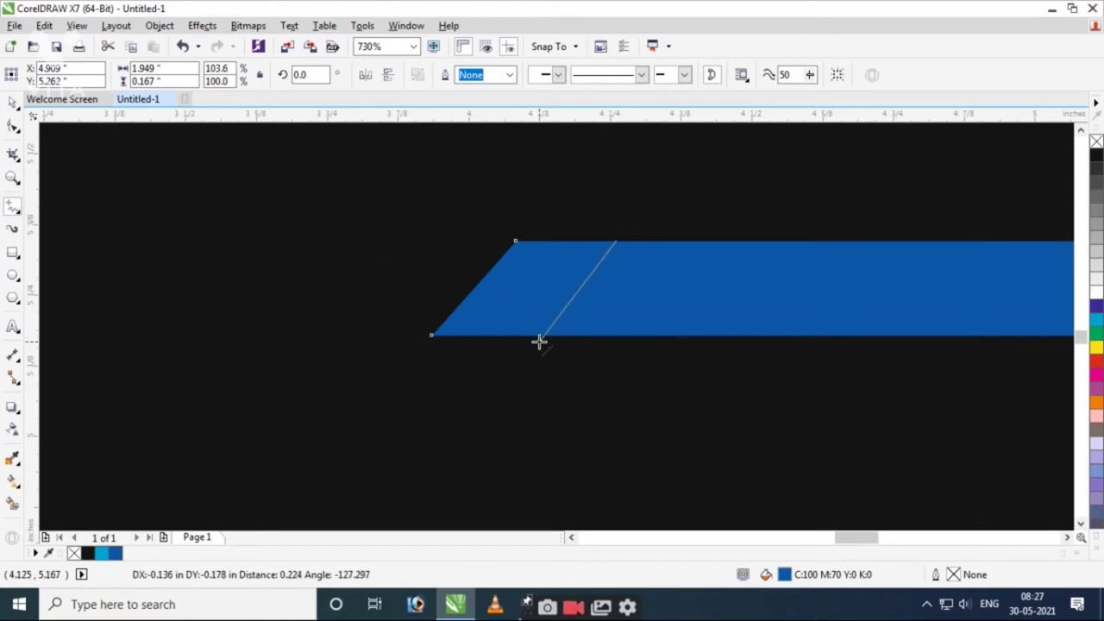
click(538, 341)
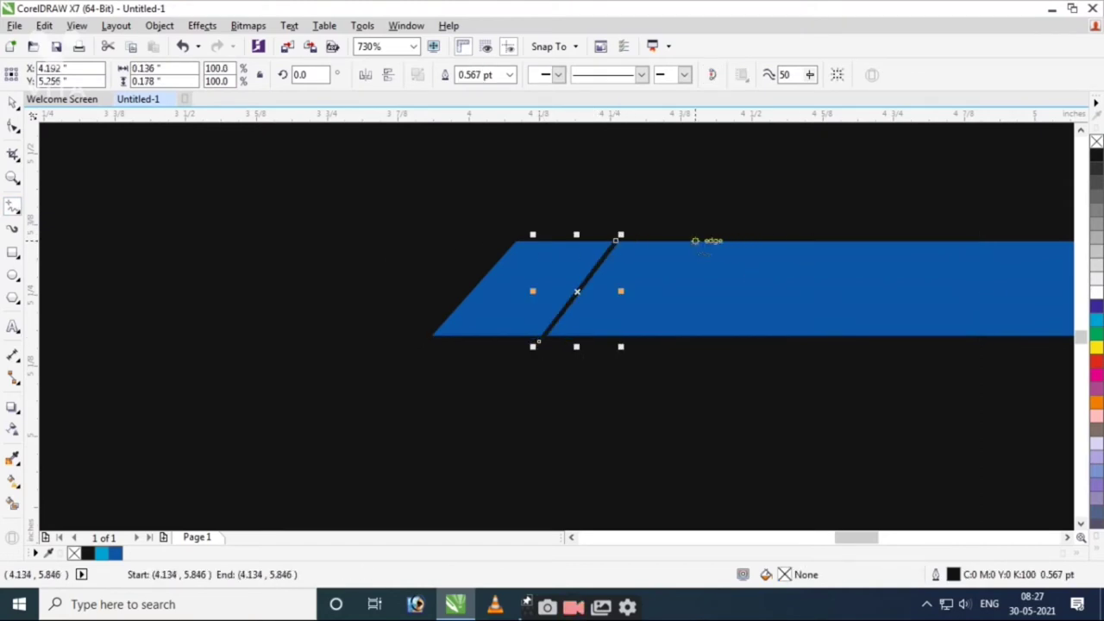
click(701, 241)
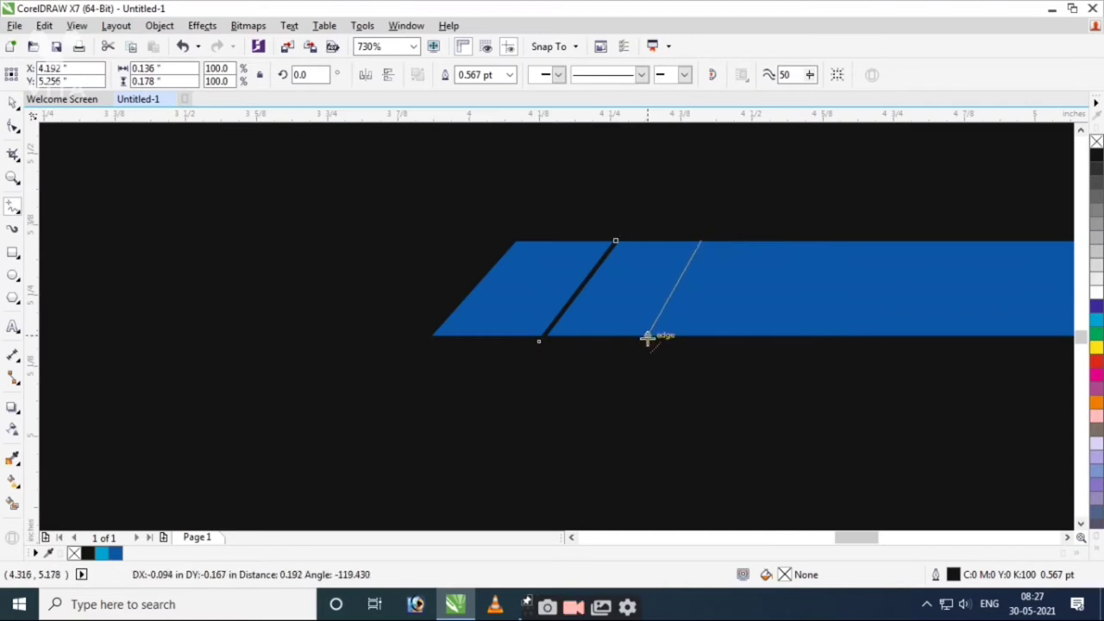
click(646, 338)
key(space)
drag(706, 233, 710, 226)
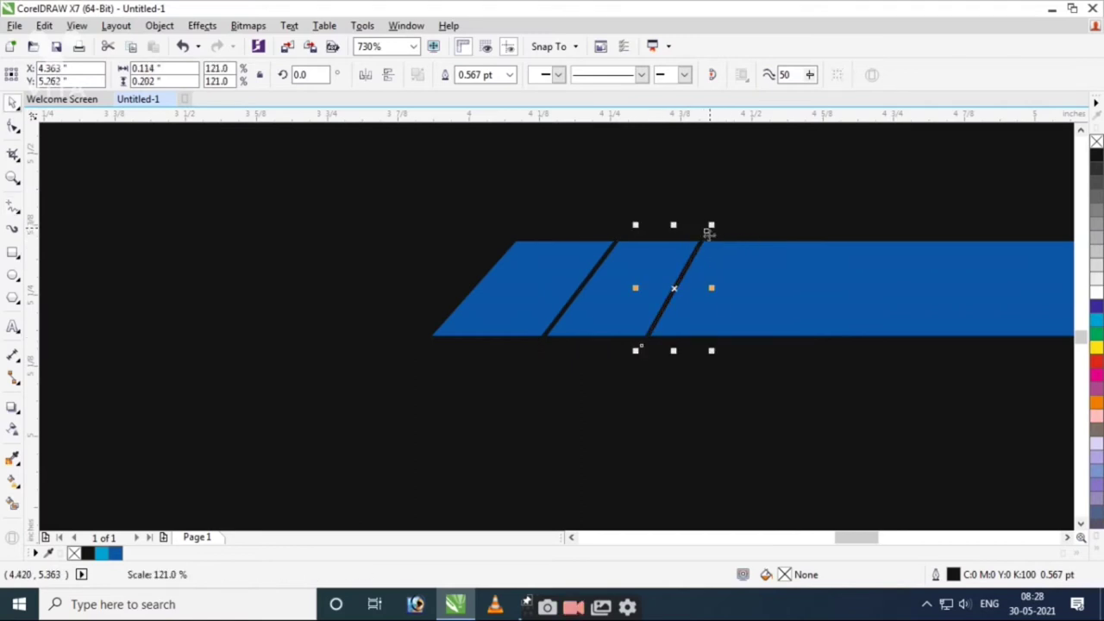
click(592, 285)
key(ctrl+r)
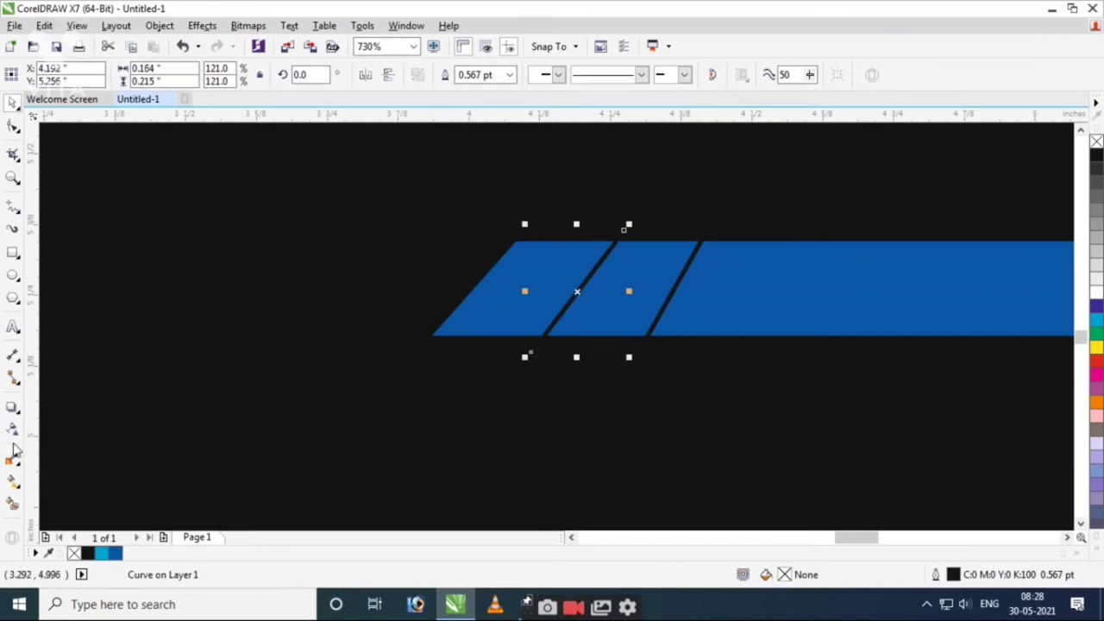
click(775, 295)
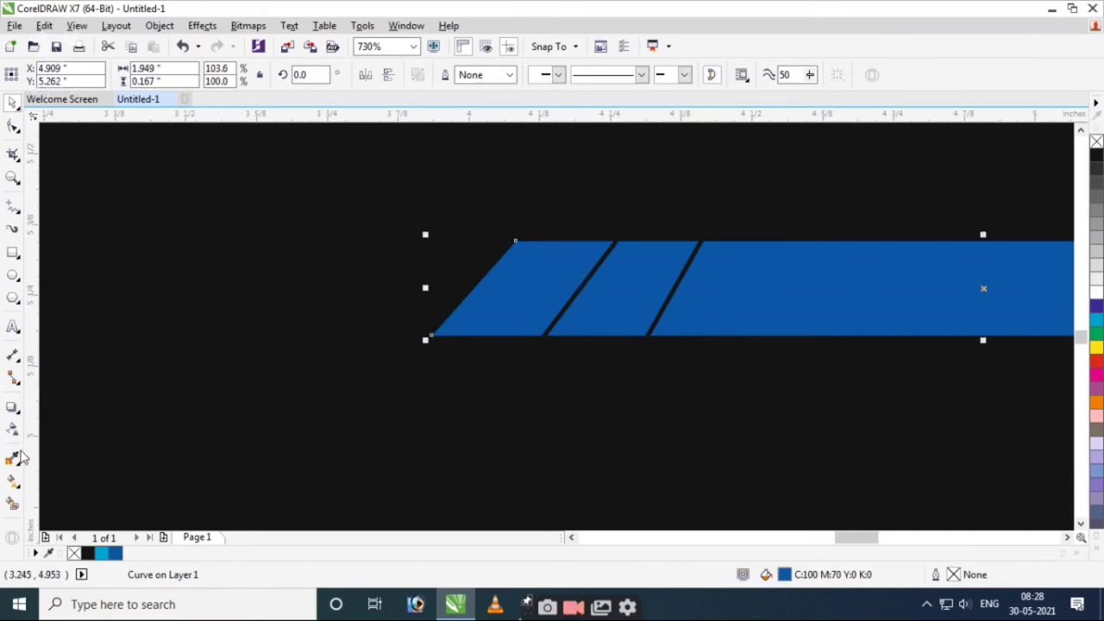
click(13, 503)
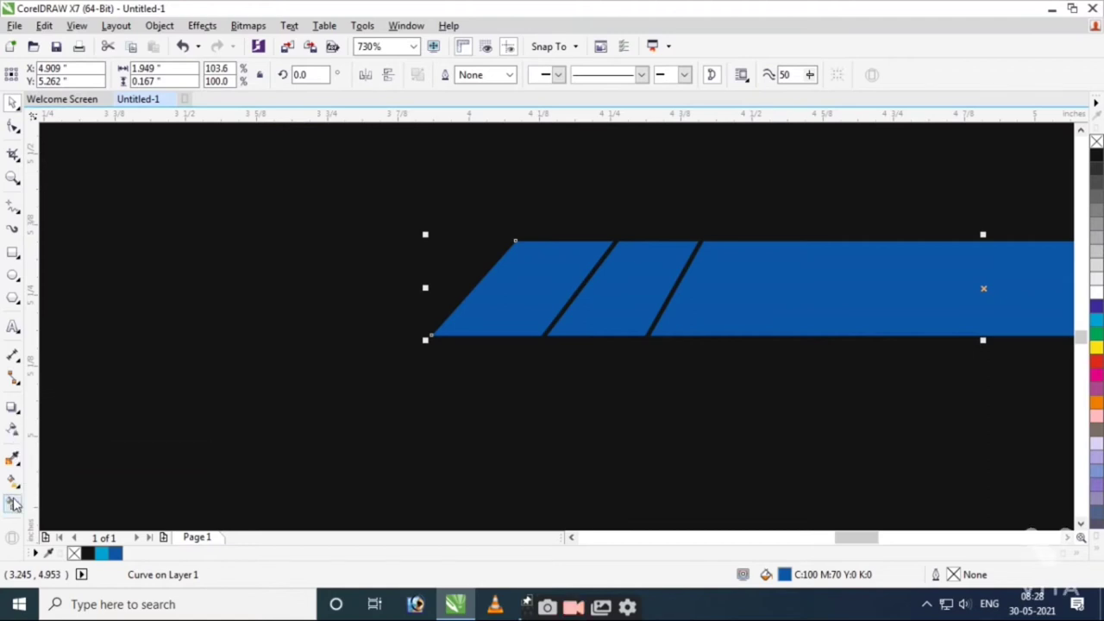
click(522, 279)
click(622, 288)
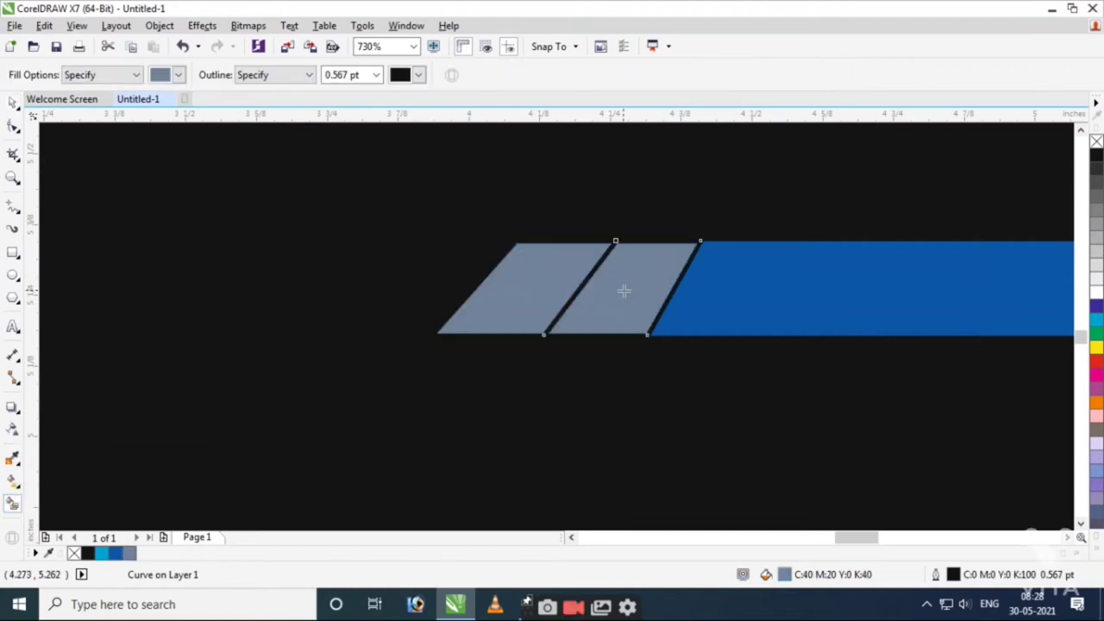
key(space)
scroll(569, 358, down, 2)
scroll(677, 527, left, 5)
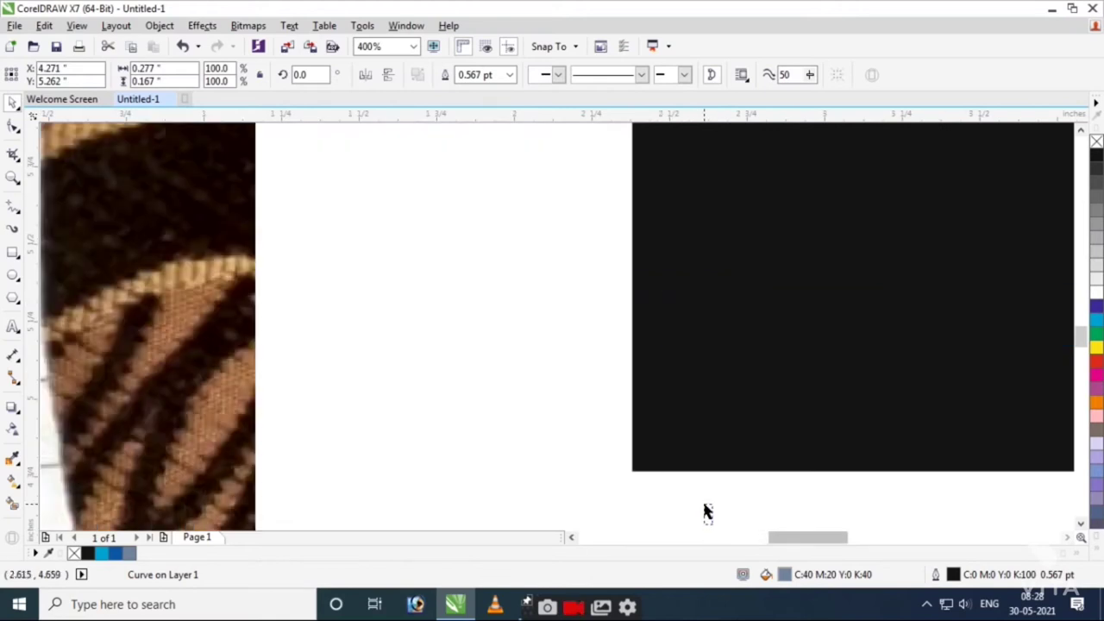
click(478, 333)
scroll(394, 337, down, 6)
scroll(500, 345, up, 6)
drag(645, 463, 507, 217)
drag(506, 486, 463, 217)
drag(537, 431, 453, 202)
click(520, 300)
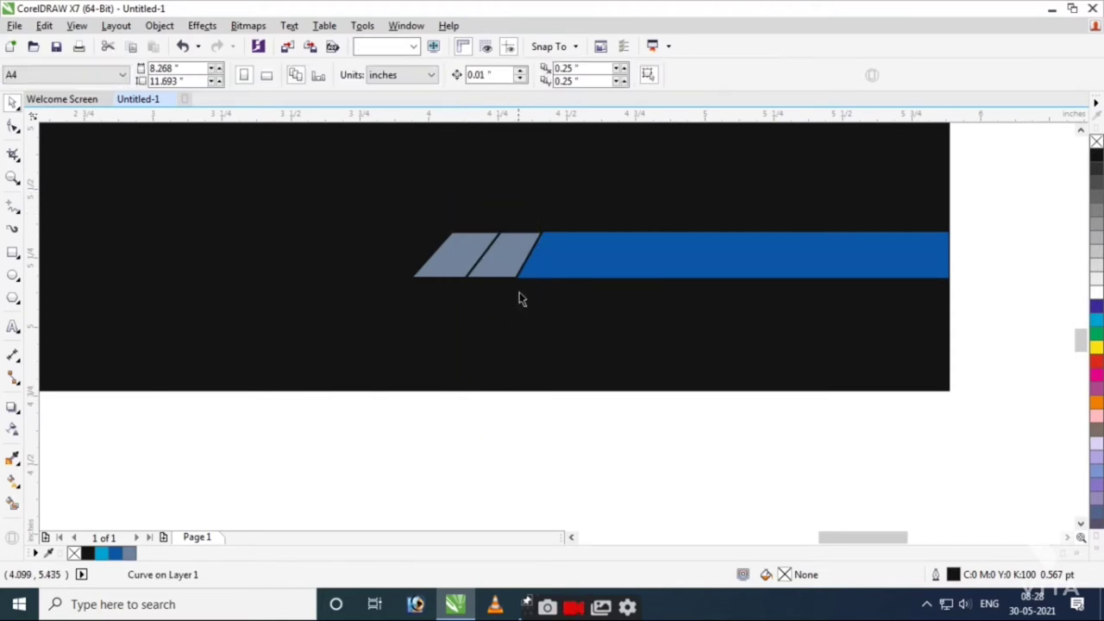
Fill both grey slanted pieces with cyan swatches.
click(460, 254)
click(1095, 319)
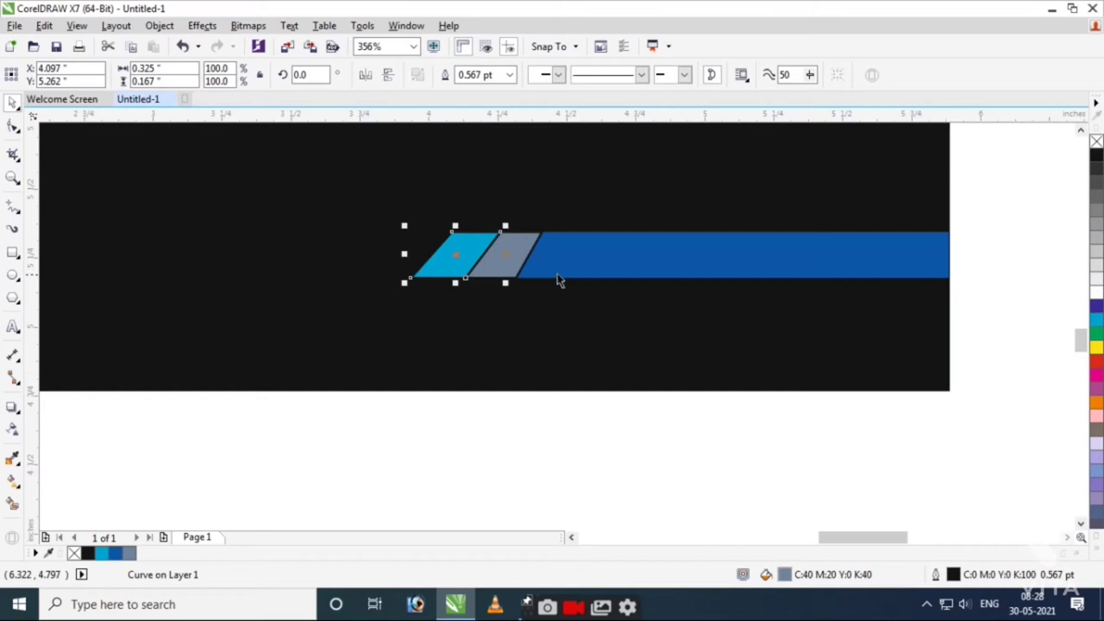
click(524, 264)
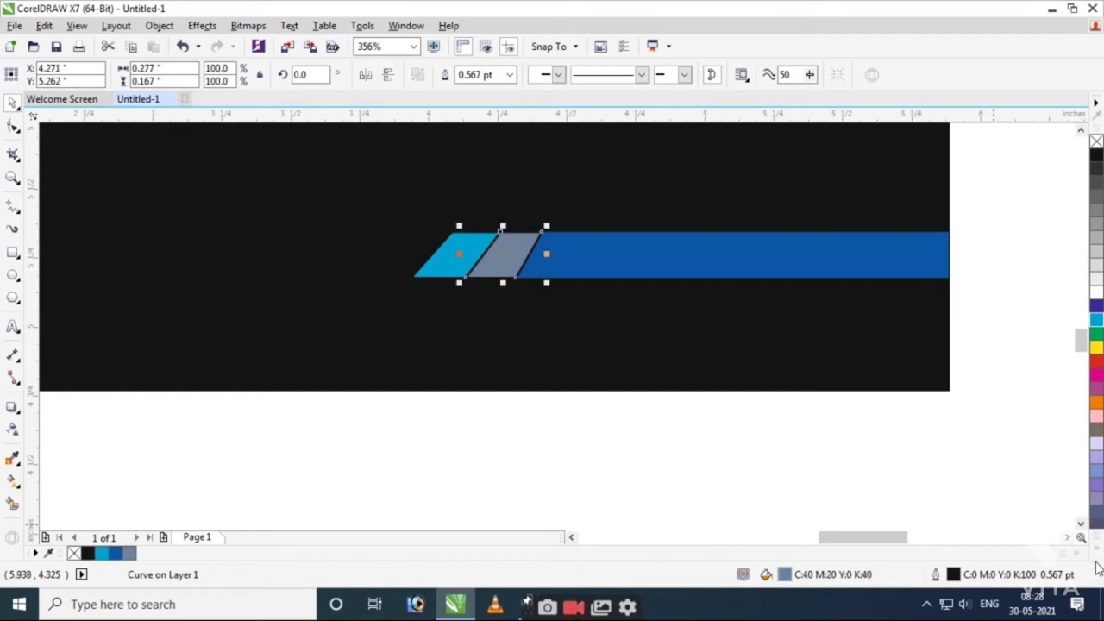
click(1098, 558)
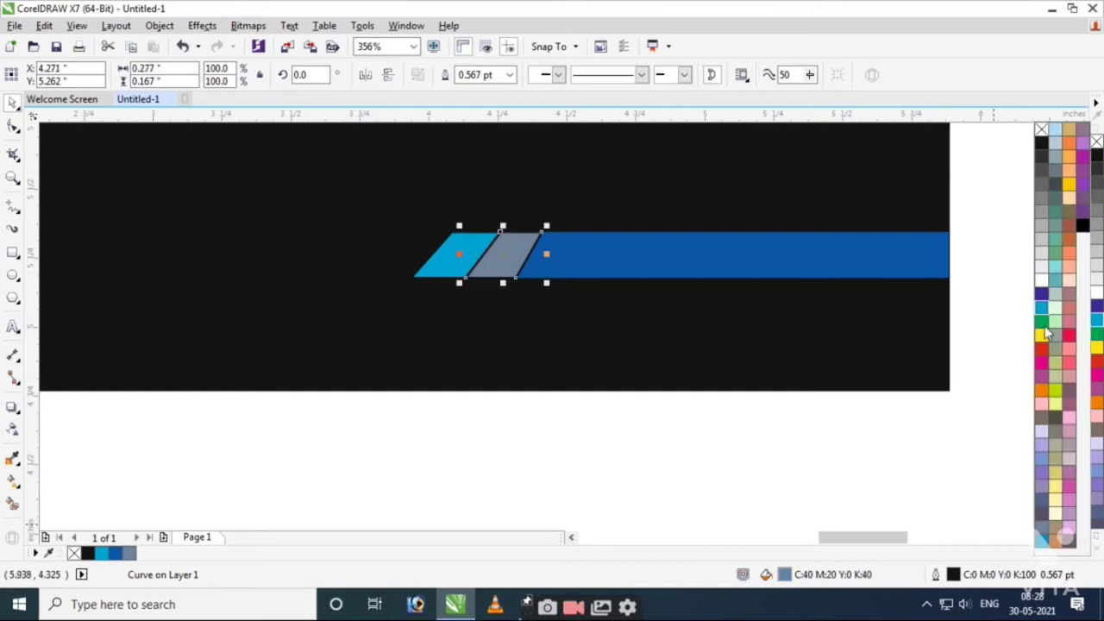
click(1042, 536)
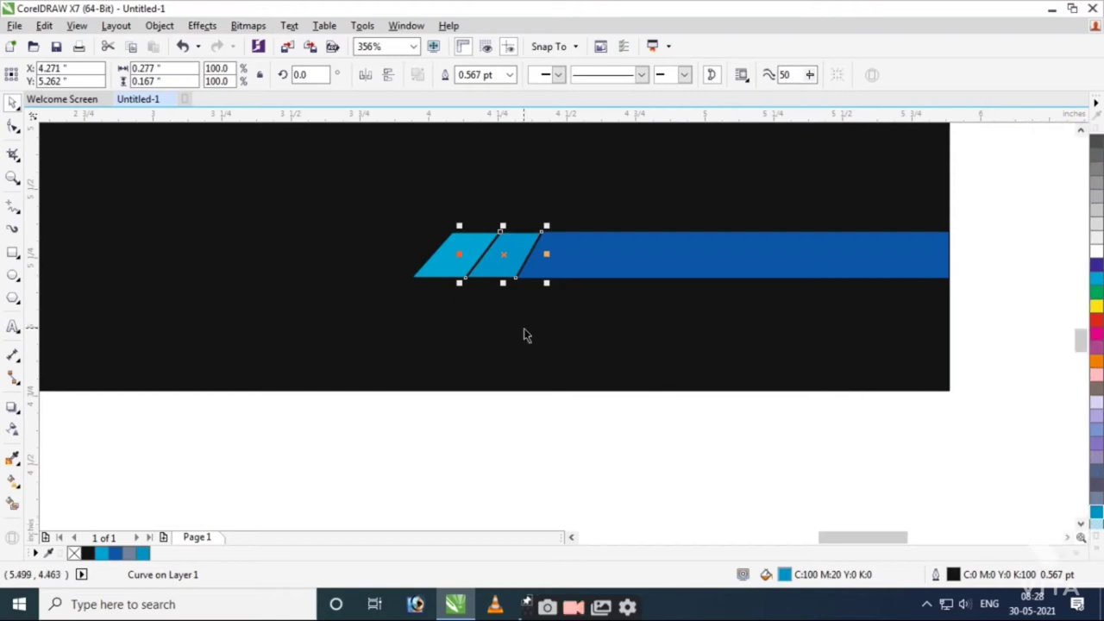
Lighten the left piece to a uniform fill of cyan 50.
click(443, 277)
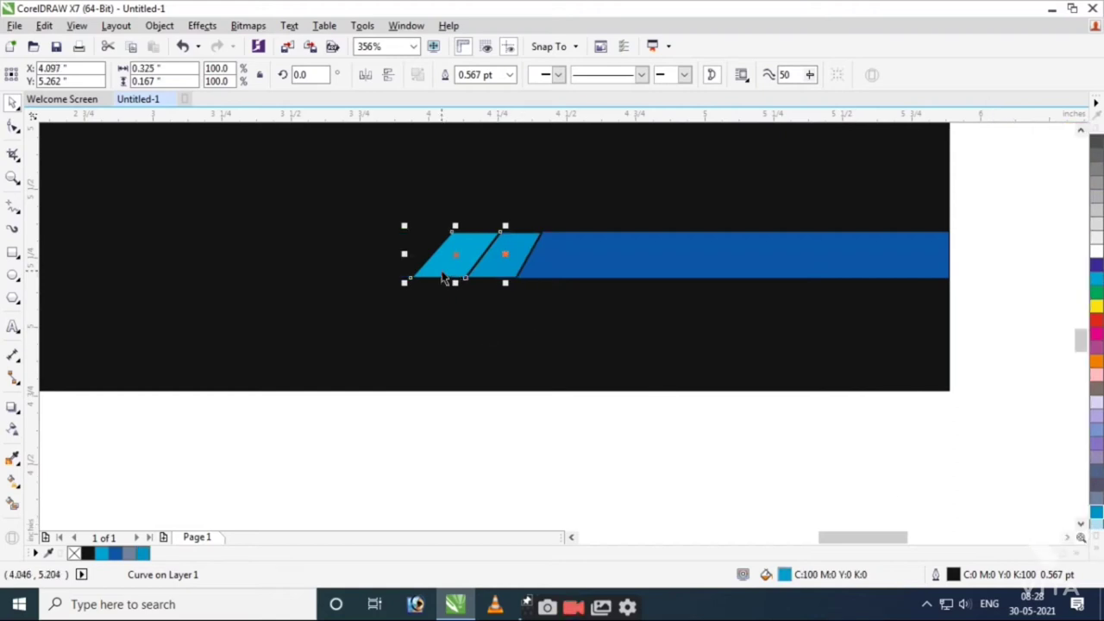
key(F11)
click(571, 148)
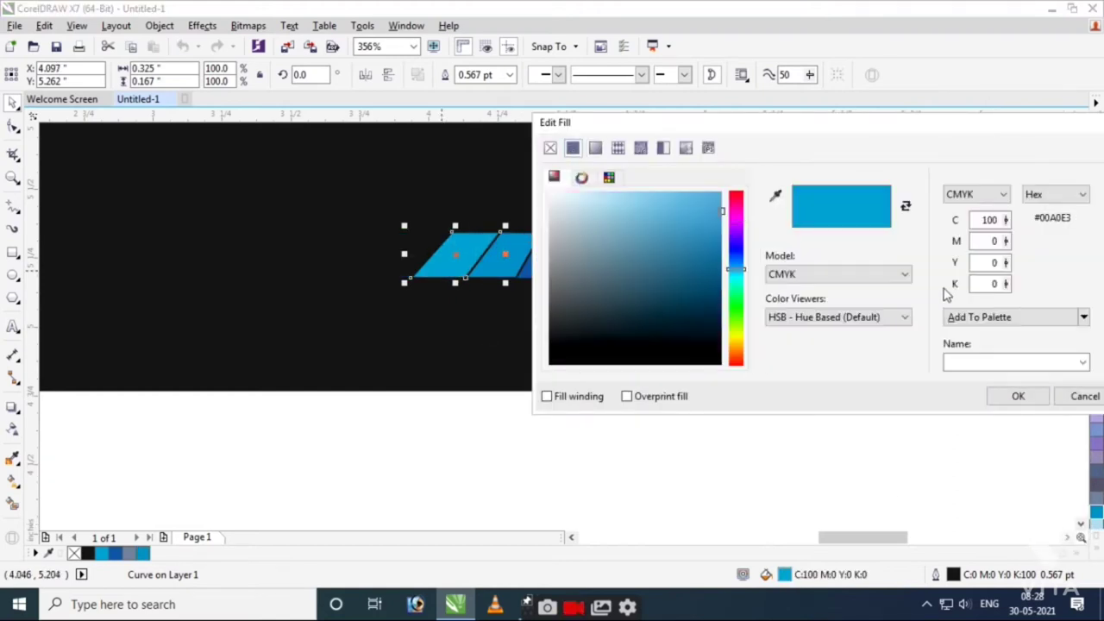
double_click(977, 221)
text(50)
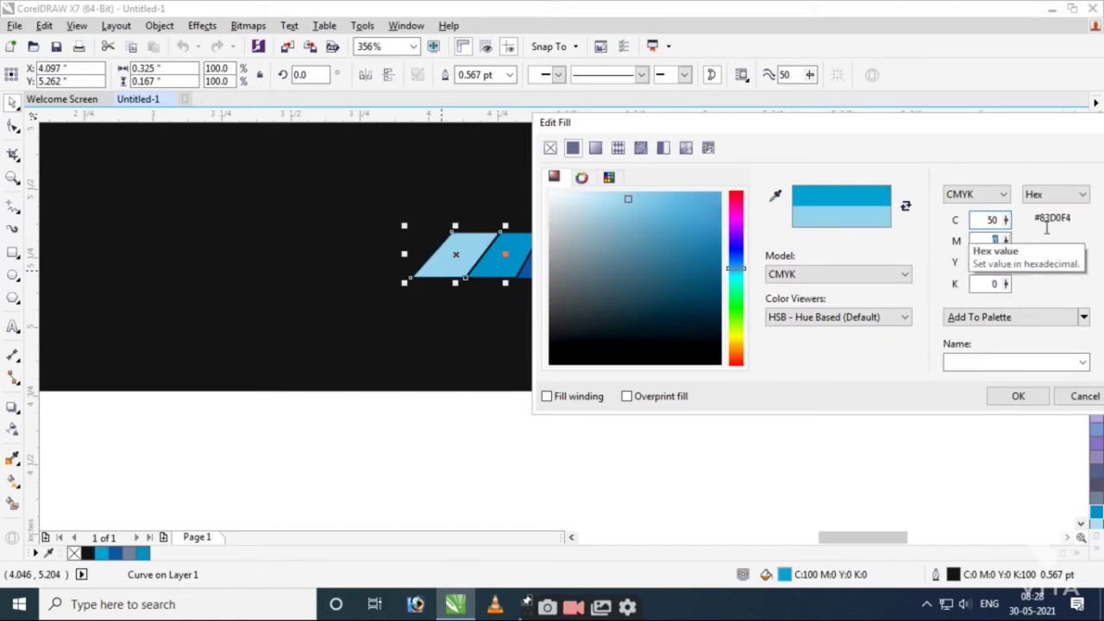
key(Return)
Marquee-select the three strip shapes and group them with Ctrl+G.
click(828, 472)
scroll(740, 318, down, 2)
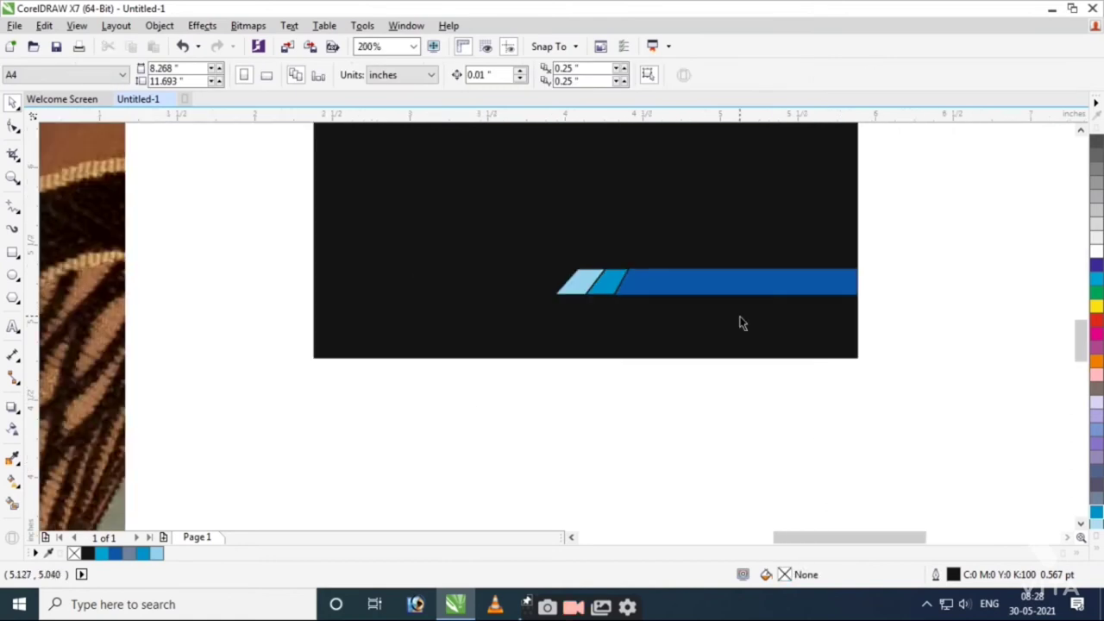
scroll(633, 269, up, 1)
drag(1043, 335, 357, 229)
click(813, 288)
key(ctrl+g)
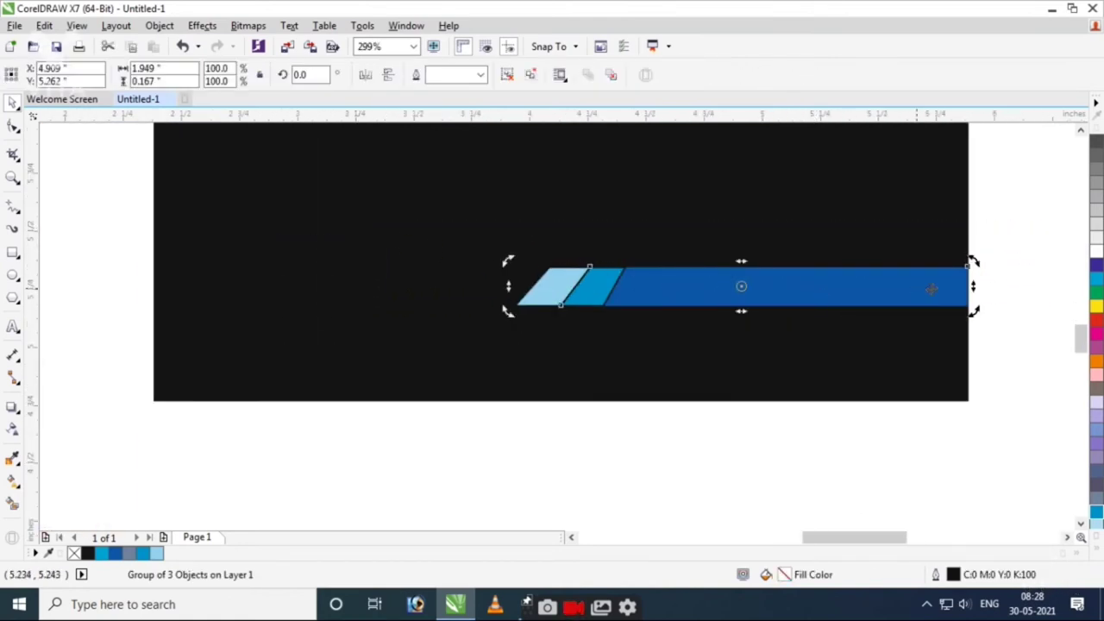
Leave a mirrored copy of the strip group to the left, flipped vertically and aligned.
click(949, 287)
drag(968, 285, 62, 286)
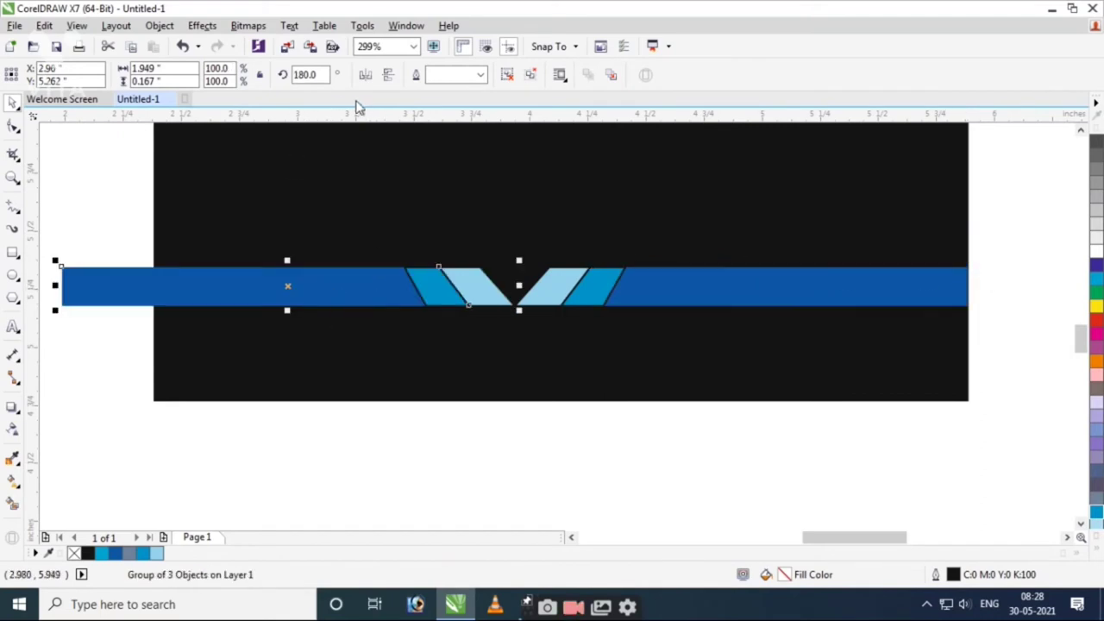
click(385, 77)
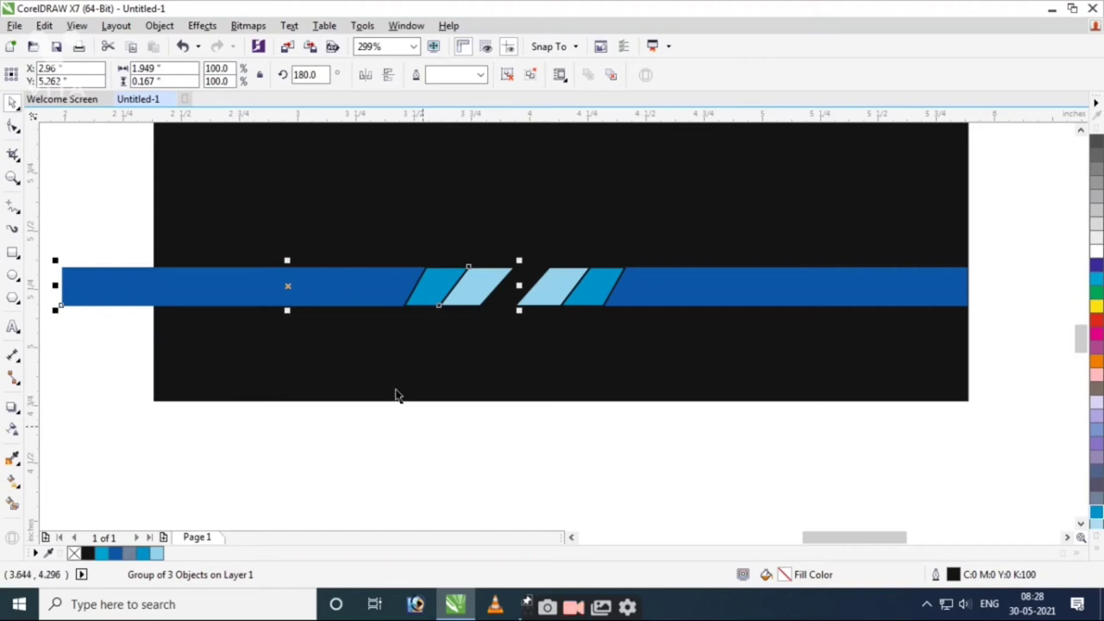
drag(288, 286, 306, 285)
click(395, 485)
PowerClip the strip inside the black card.
click(328, 285)
click(414, 420)
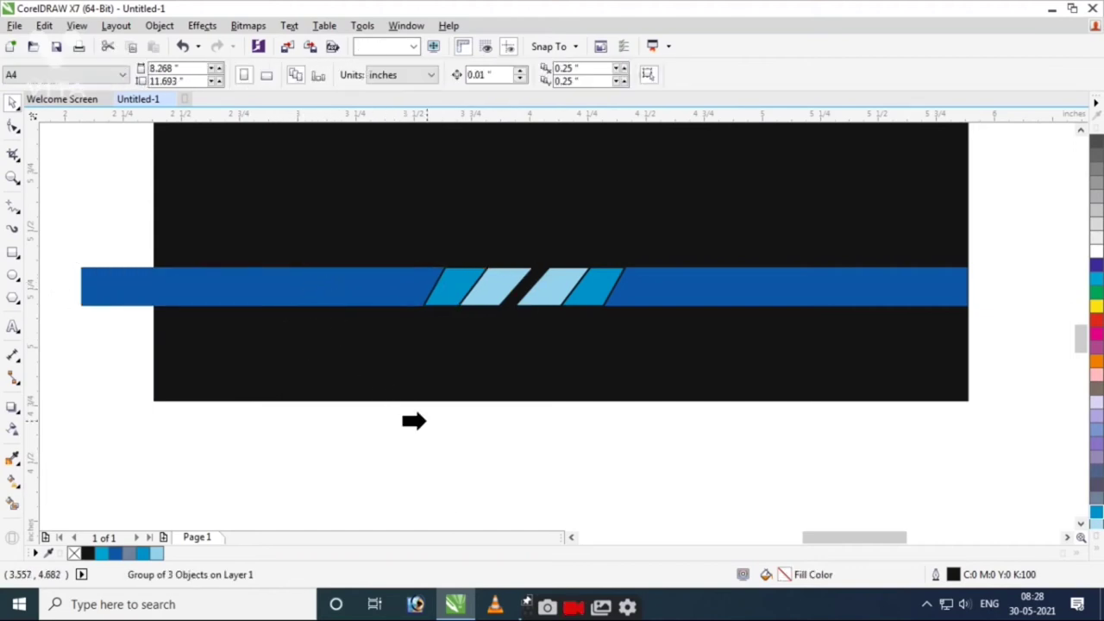
click(428, 382)
click(527, 480)
scroll(559, 405, down, 2)
drag(270, 198, 739, 392)
Type the title 'किसान धर्म कांटा' on the card in the AAAman font.
scroll(621, 325, down, 1)
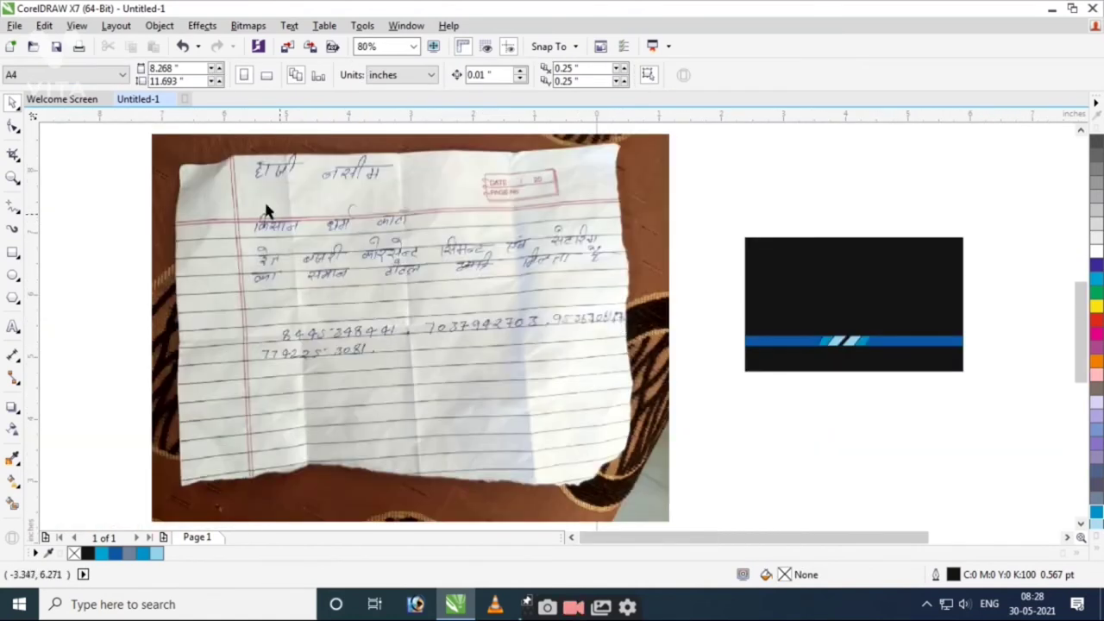
drag(675, 163, 1009, 419)
scroll(911, 399, up, 1)
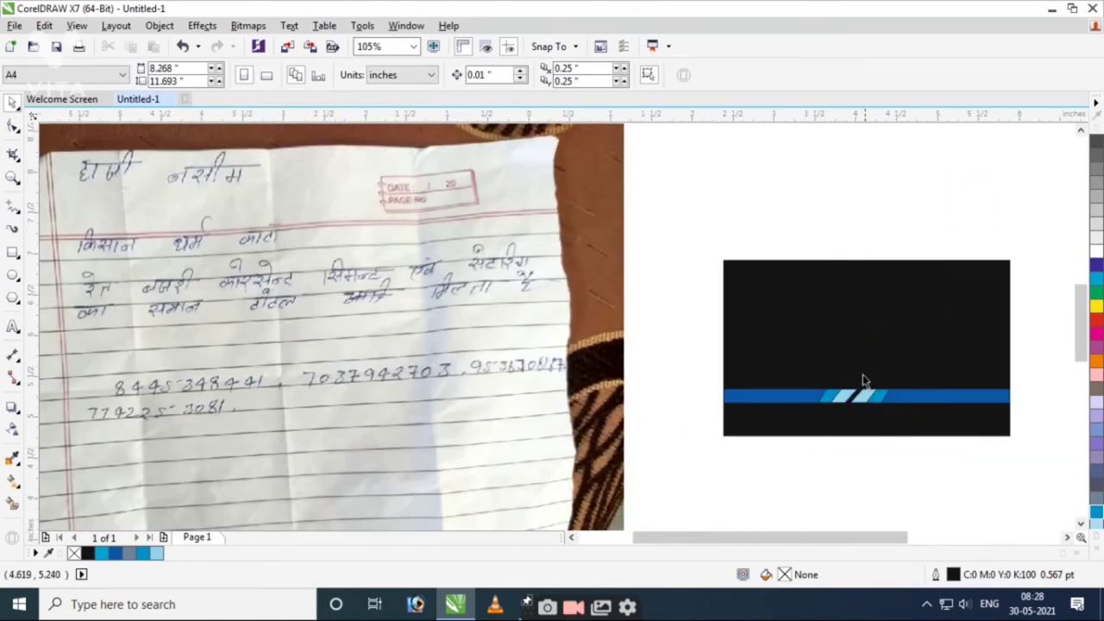
key(F8)
click(769, 332)
click(410, 76)
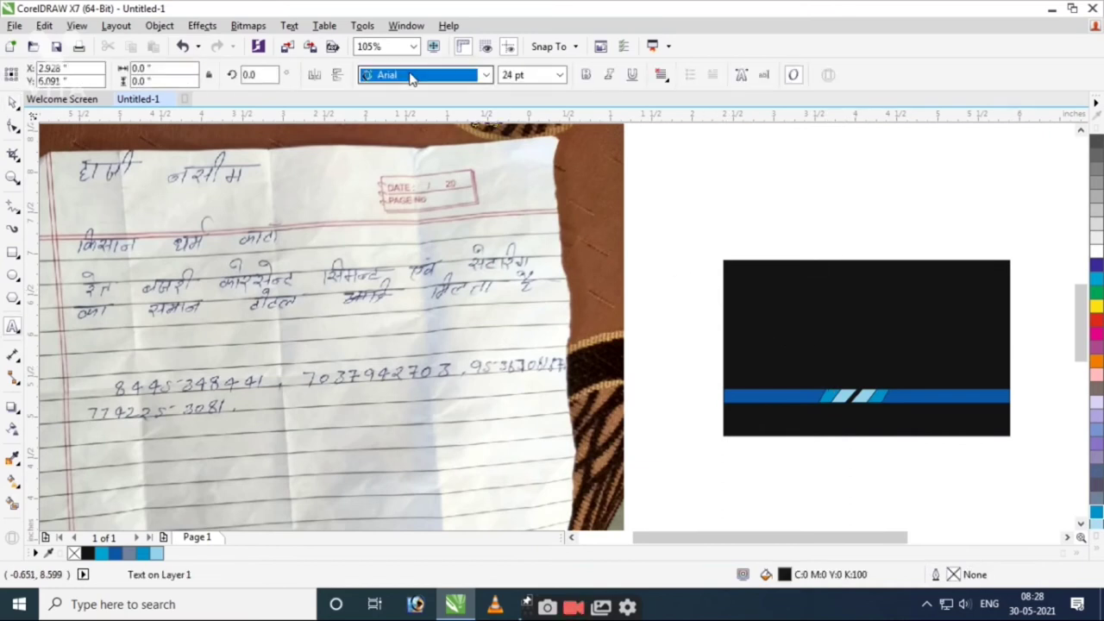
click(411, 76)
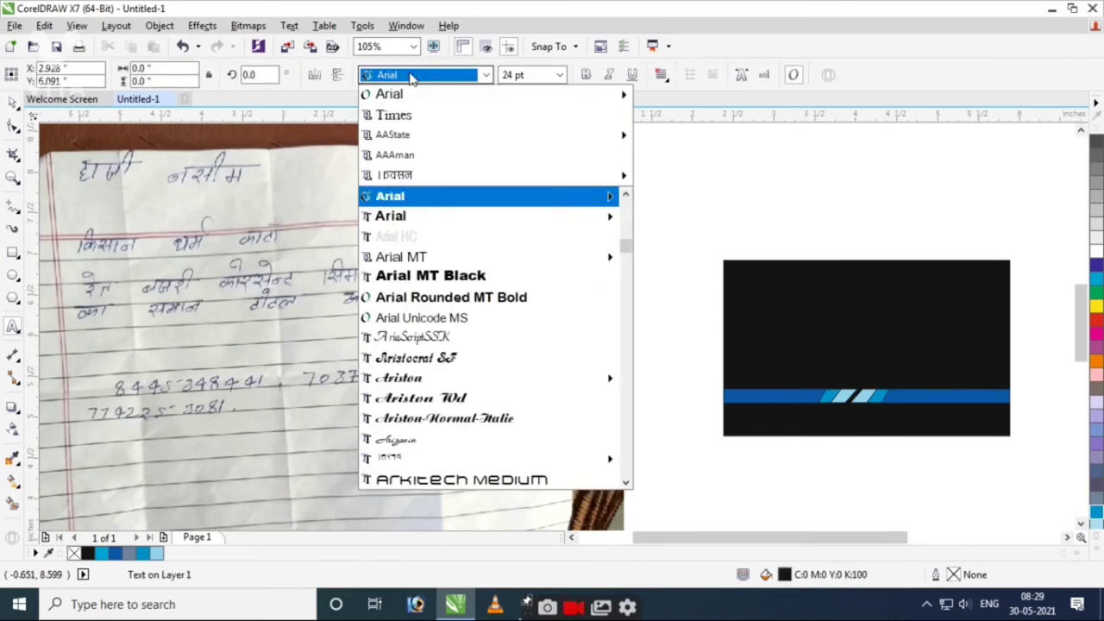
click(406, 154)
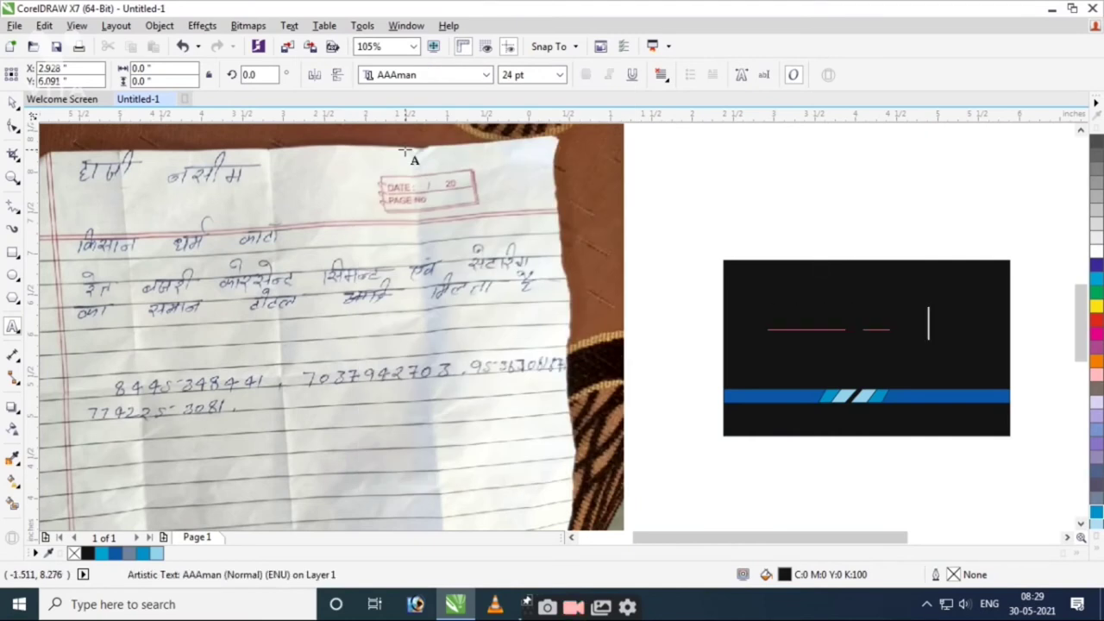
key(ctrl+space)
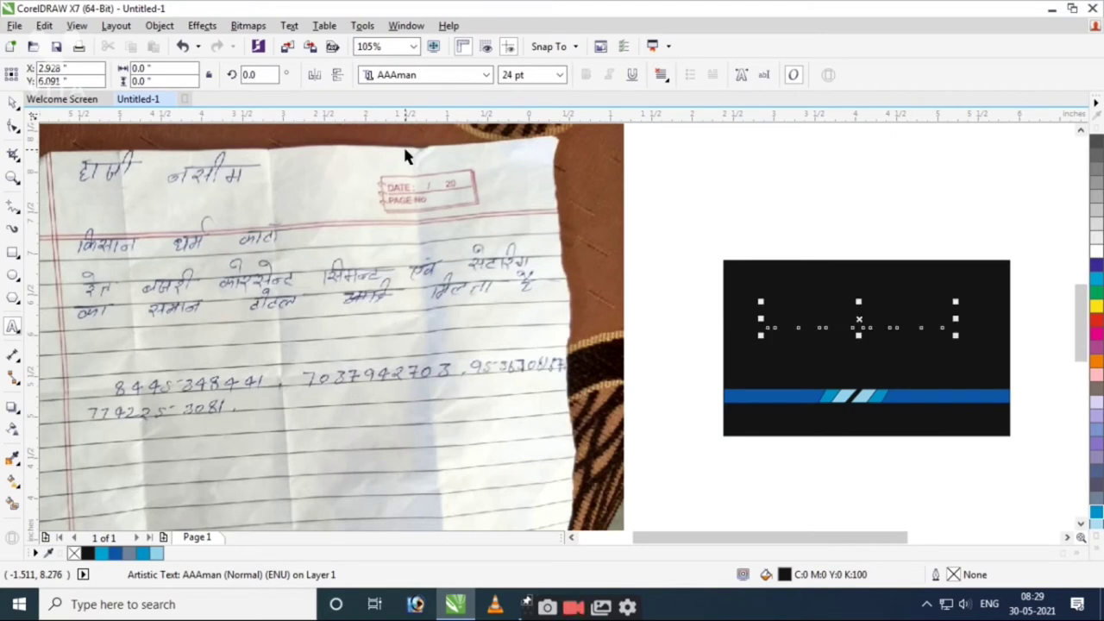
Make the title white, enlarge it, and position it above the blue strip.
click(1097, 252)
drag(707, 267, 966, 346)
scroll(1013, 383, up, 3)
drag(861, 261, 946, 234)
shift+click(894, 391)
scroll(1003, 385, down, 5)
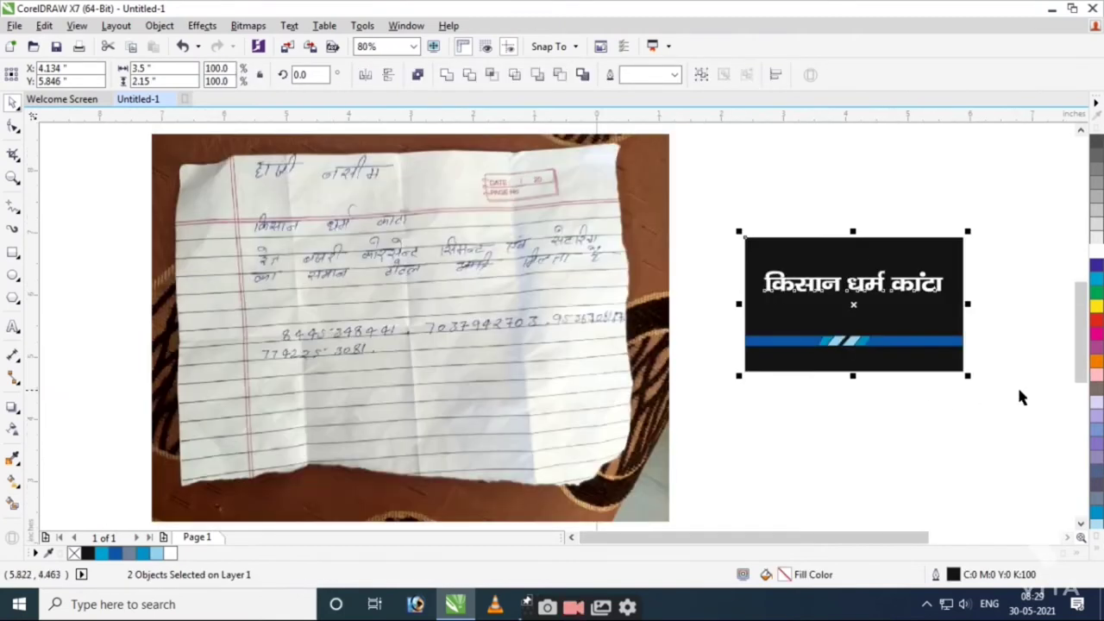
click(678, 239)
drag(699, 224, 987, 394)
drag(629, 272, 593, 290)
scroll(904, 392, down, 5)
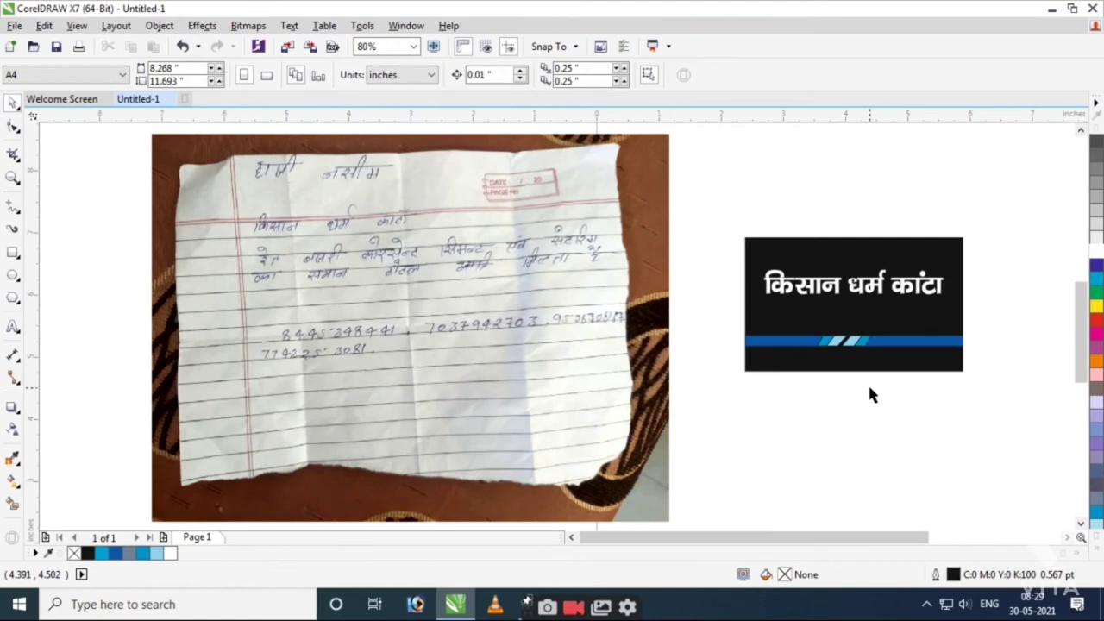
scroll(839, 378, up, 1)
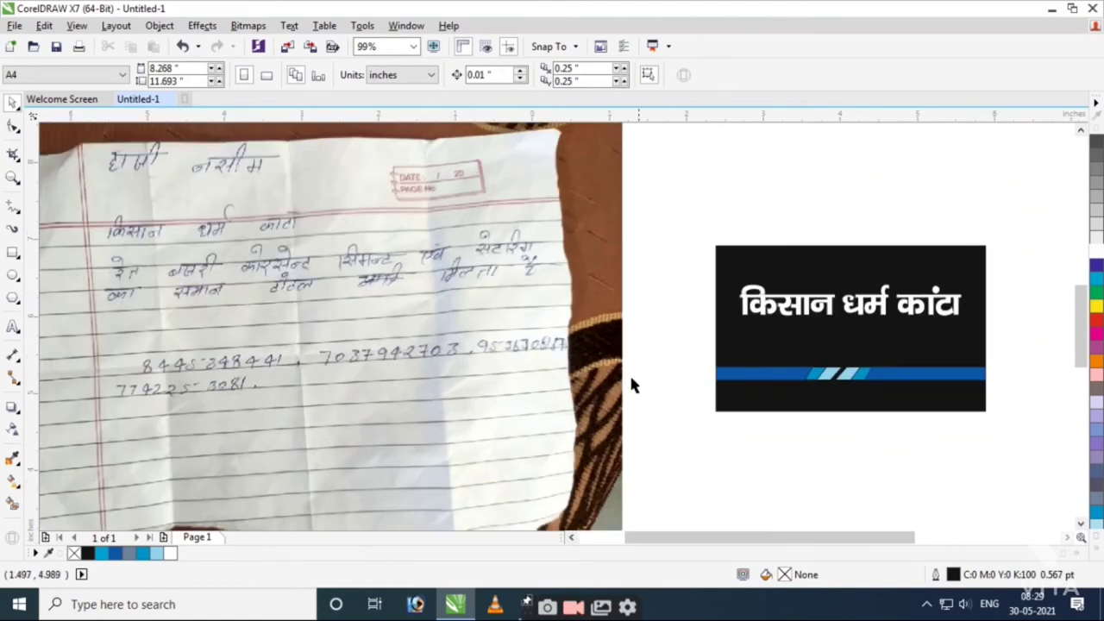
Type the name 'हाजी नसीम' in the AAState font.
key(F8)
click(668, 223)
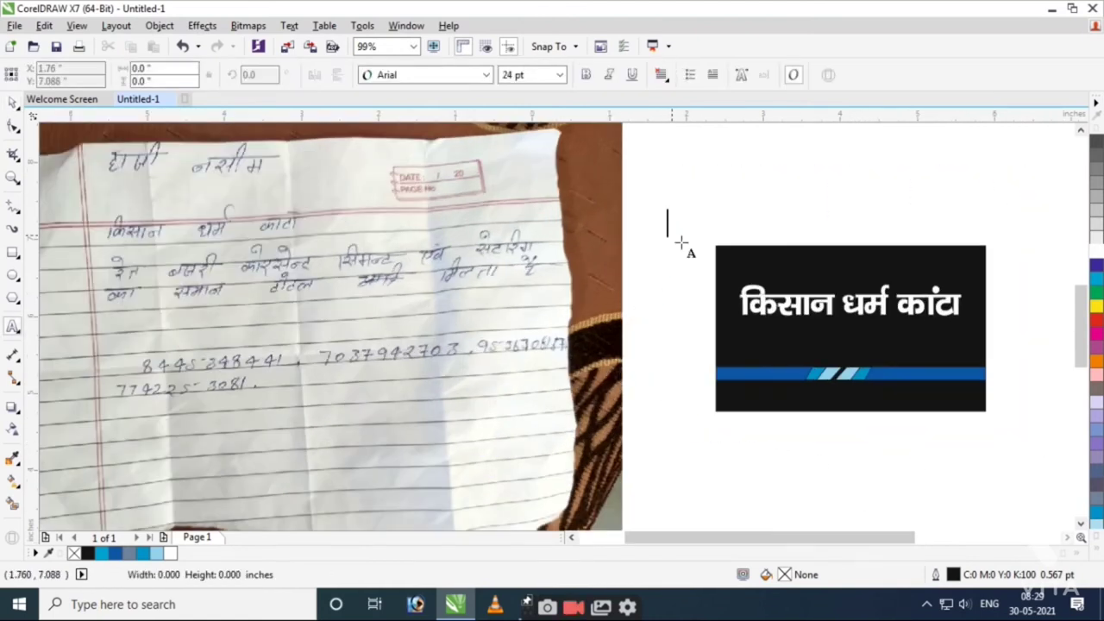
click(410, 76)
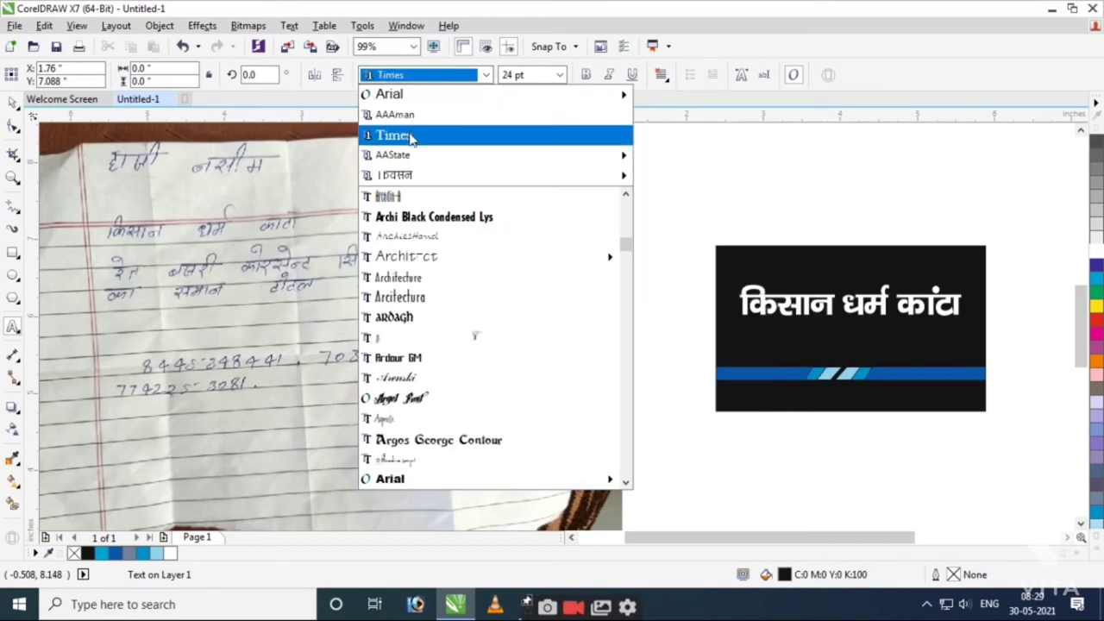
click(407, 152)
text(हाजी )
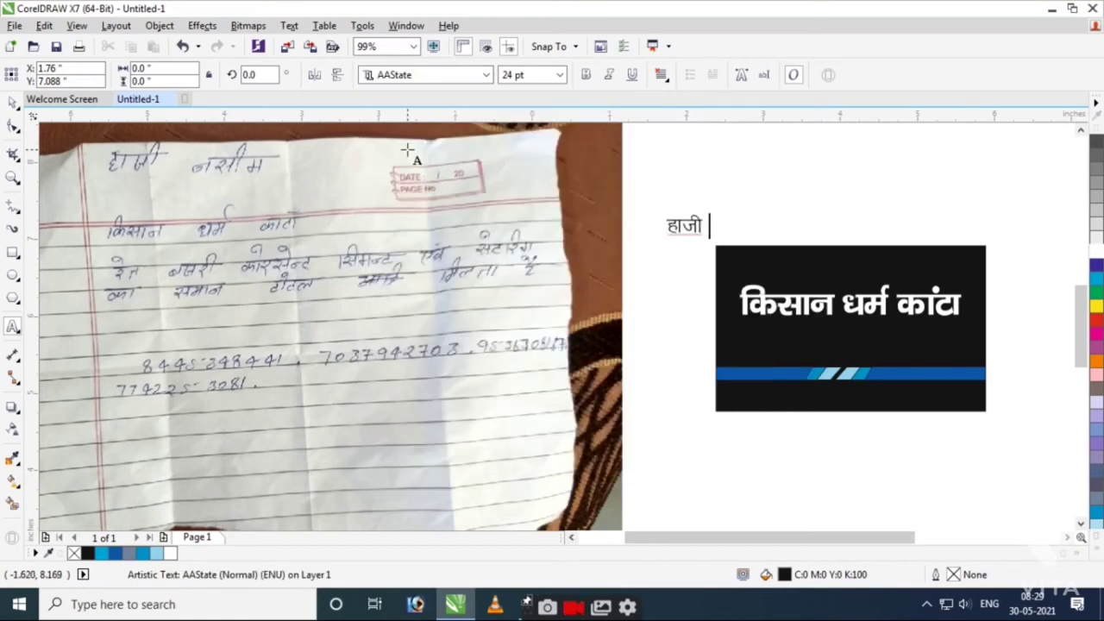
text(नसीम)
key(ctrl+space)
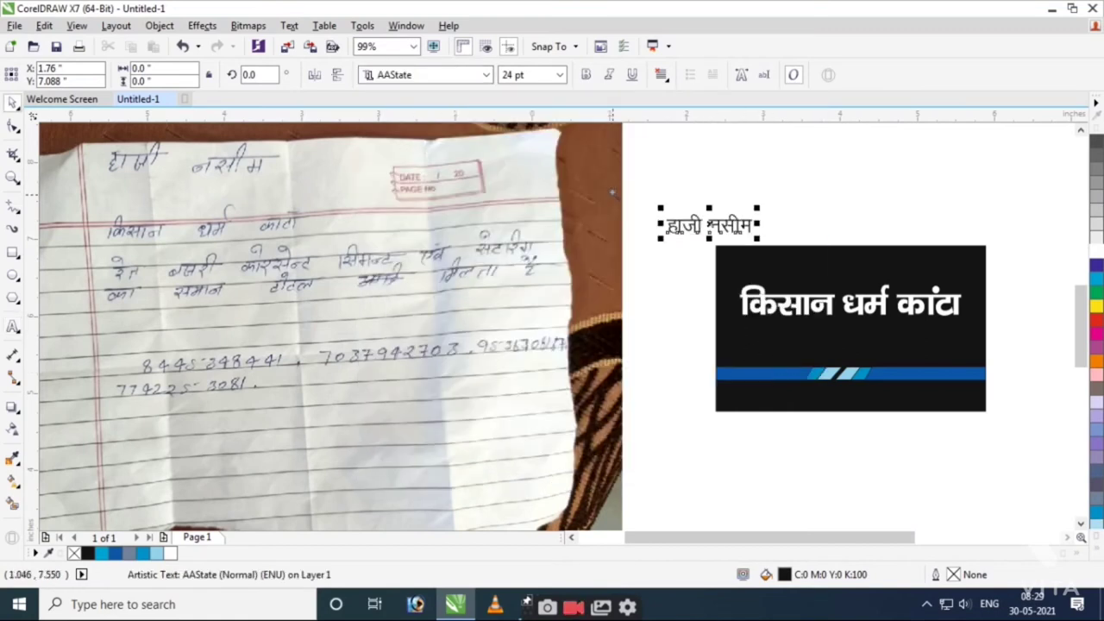
Make the name bold and yellow, shrink it, and place it at the card's top-left.
scroll(956, 399, up, 2)
click(586, 74)
drag(439, 194, 528, 276)
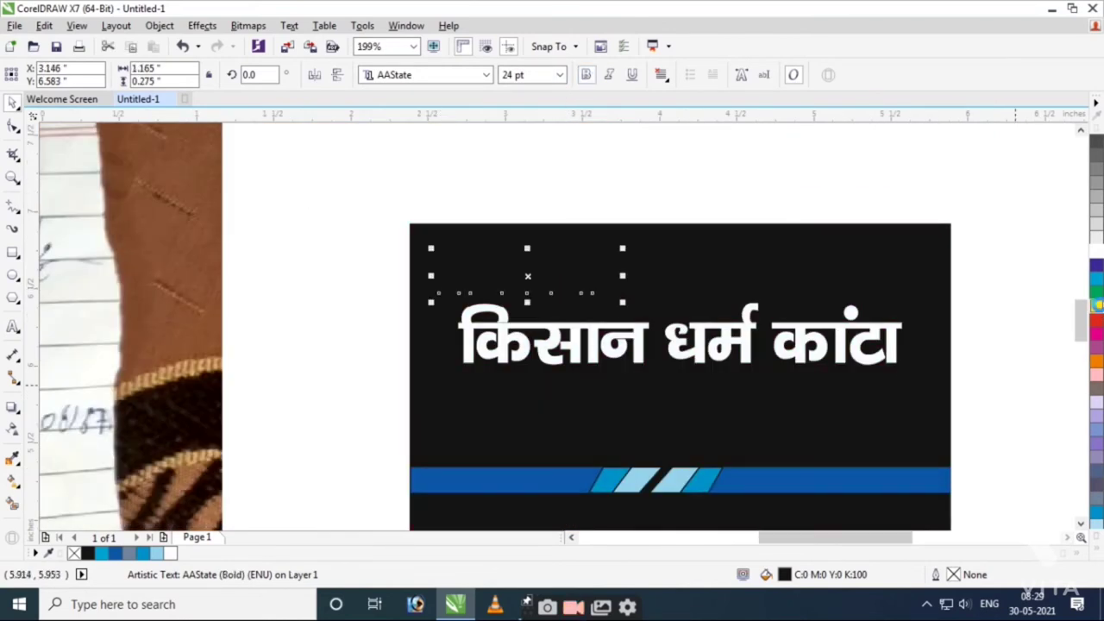
click(1096, 306)
drag(622, 302, 565, 283)
drag(503, 270, 511, 260)
scroll(607, 233, down, 2)
click(887, 417)
key(F4)
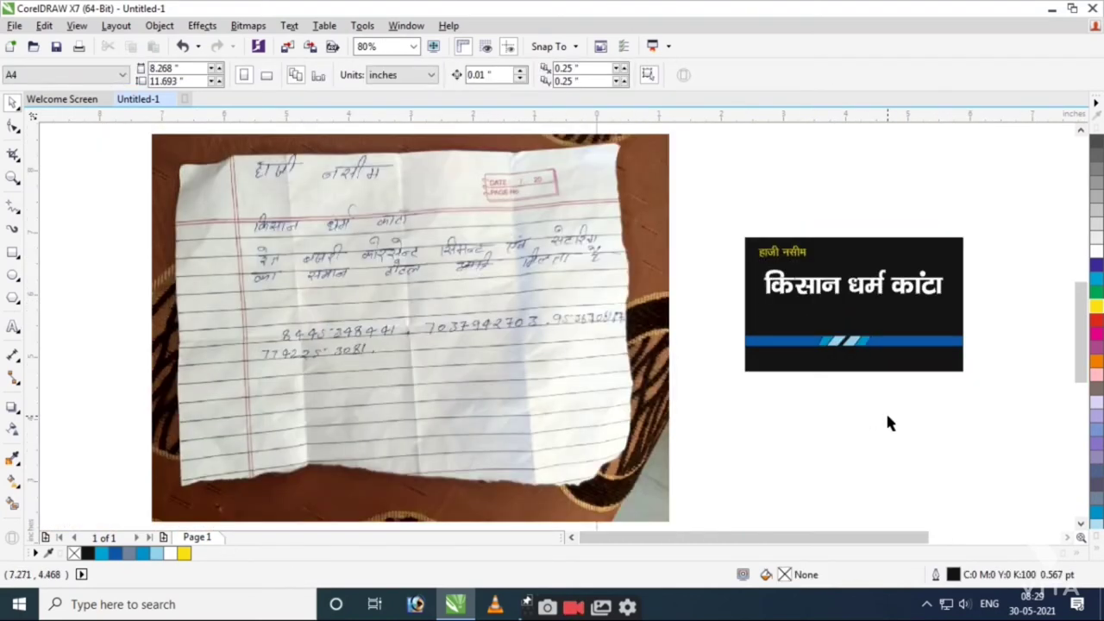
Nudge the title into place and put a copy of the yellow name below it.
scroll(892, 427, right, 1)
scroll(583, 239, up, 1)
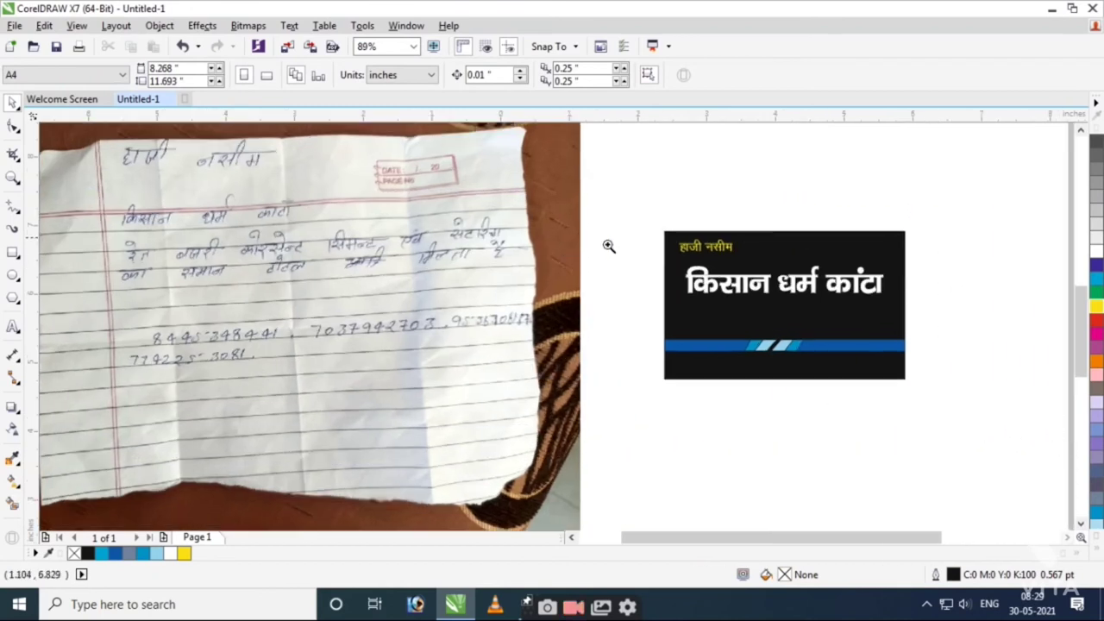
drag(583, 239, 930, 395)
drag(537, 256, 528, 242)
drag(427, 148, 425, 294)
scroll(608, 289, down, 5)
drag(150, 219, 802, 407)
Rewrite the copied text as a two-line tagline offering sand, gravel and cement.
key(F8)
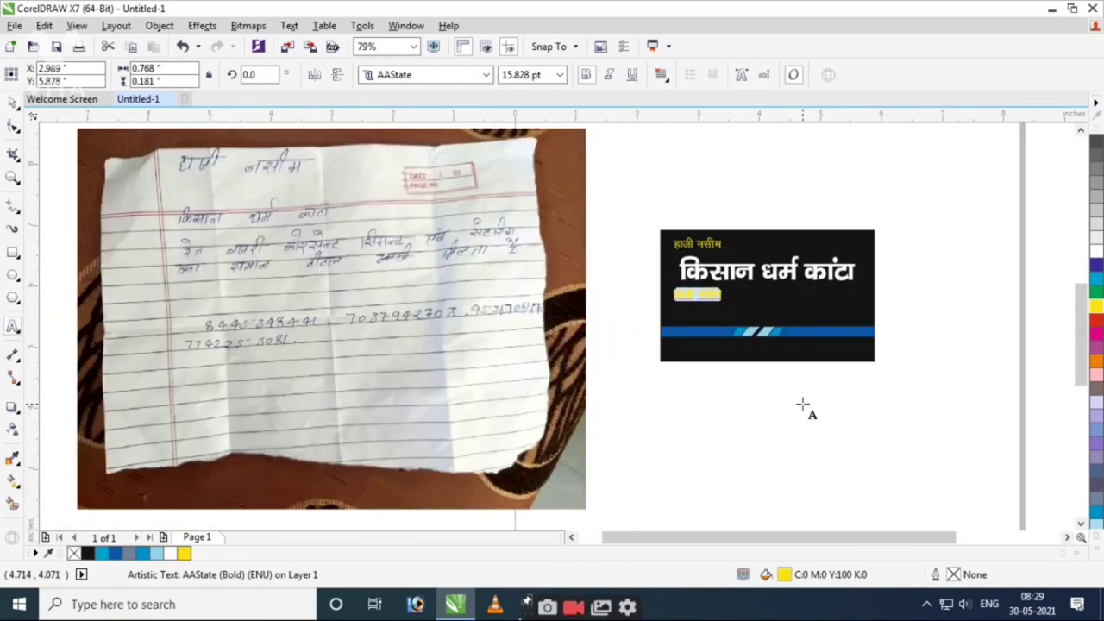
text(ह)
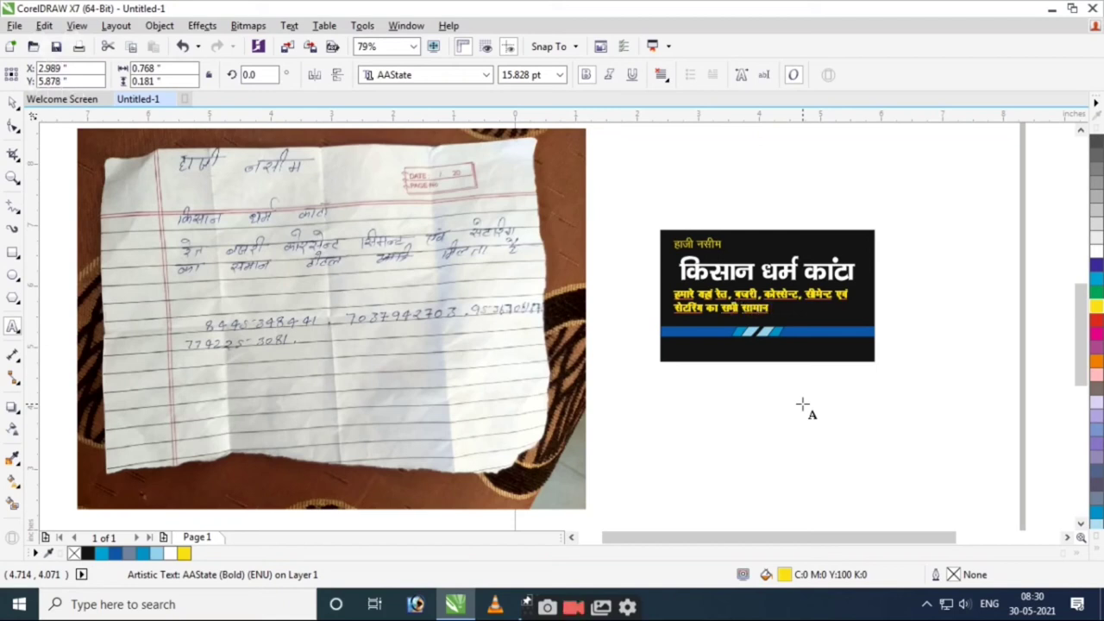
text(मिलता है।)
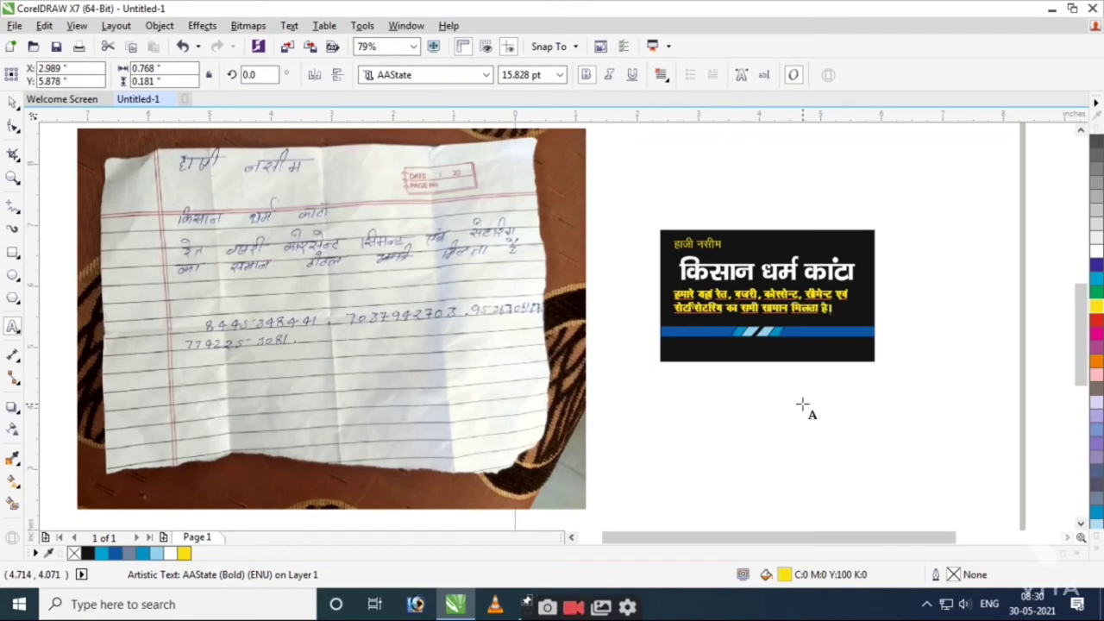
key(ctrl+space)
scroll(1026, 345, up, 3)
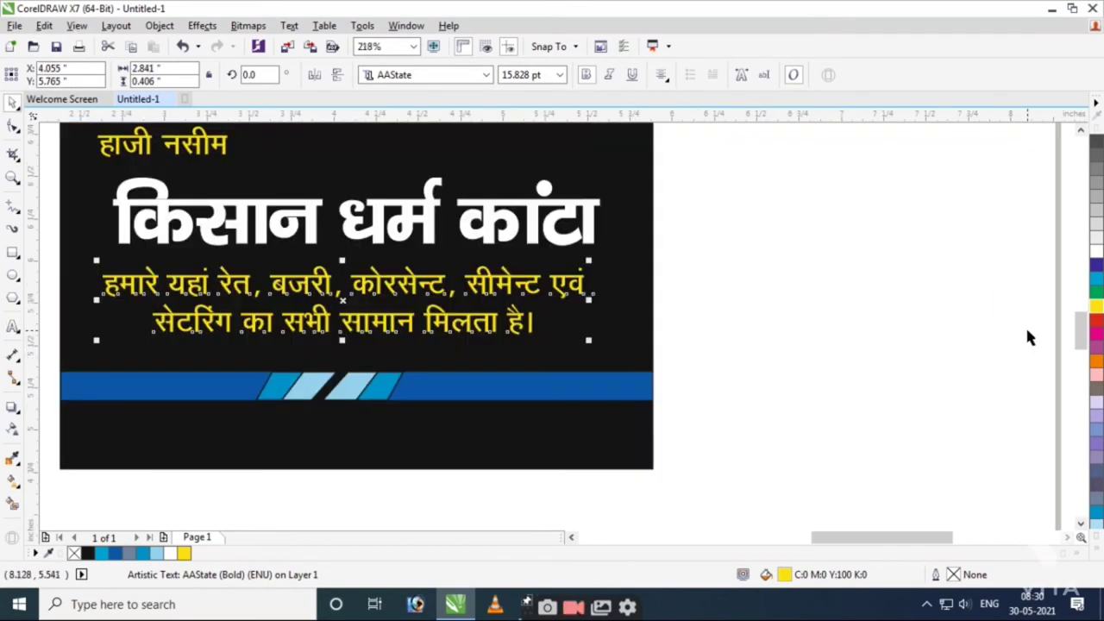
shift+click(661, 336)
click(802, 345)
key(F3)
Enlarge the name 'हाजी नसीम' slightly by its corner handle.
key(z)
drag(203, 250, 864, 417)
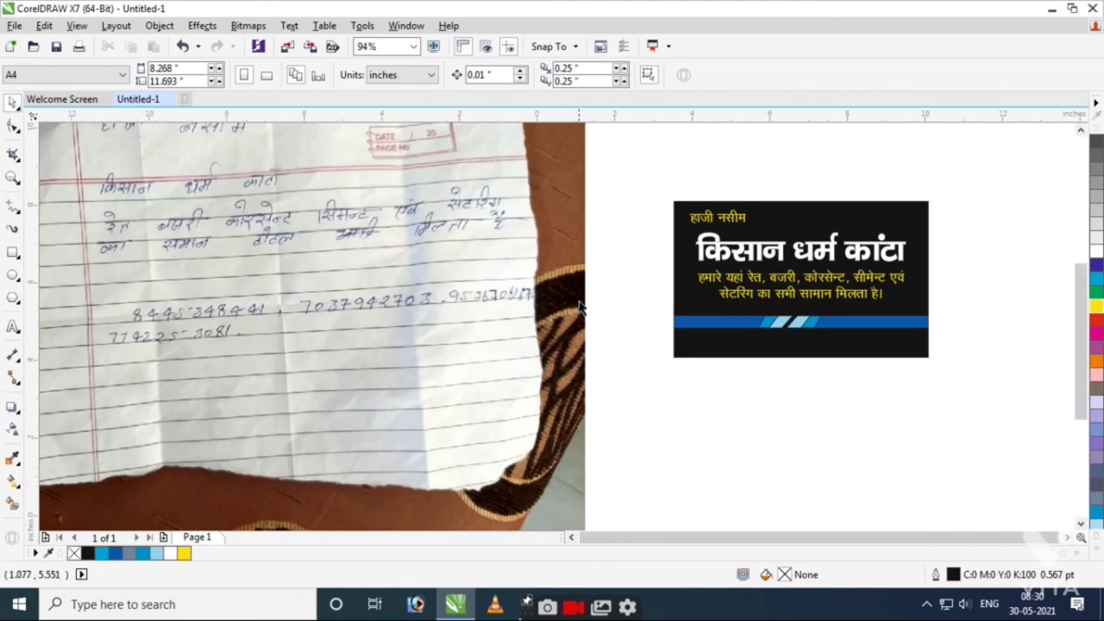
scroll(562, 315, down, 5)
key(z)
drag(547, 204, 824, 345)
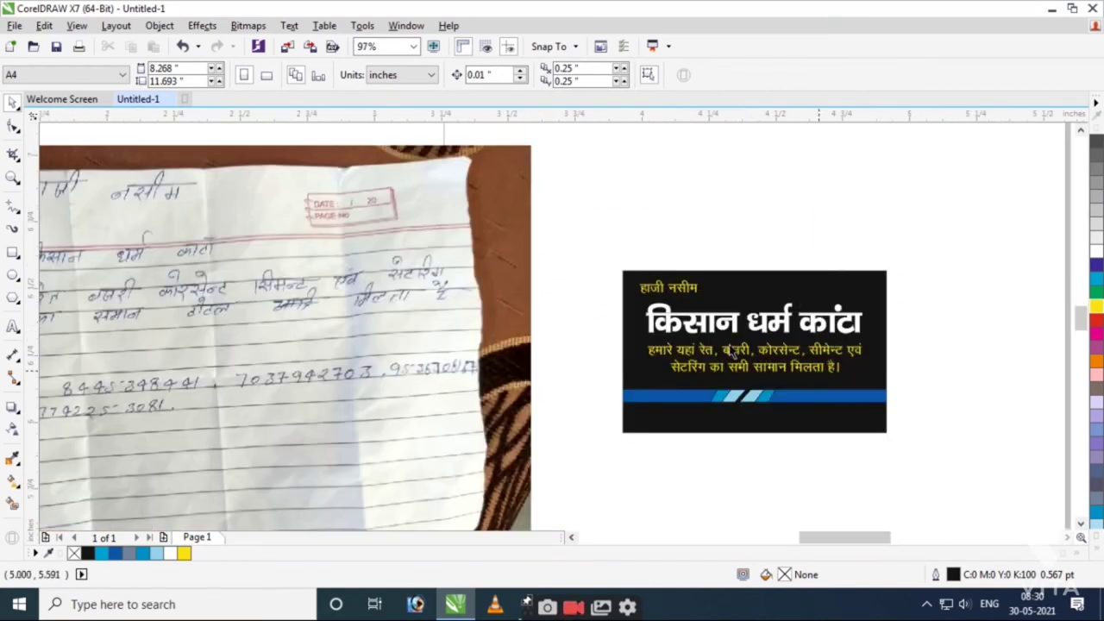
drag(636, 259, 802, 366)
key(space)
click(462, 250)
drag(488, 276, 500, 278)
key(F4)
click(733, 444)
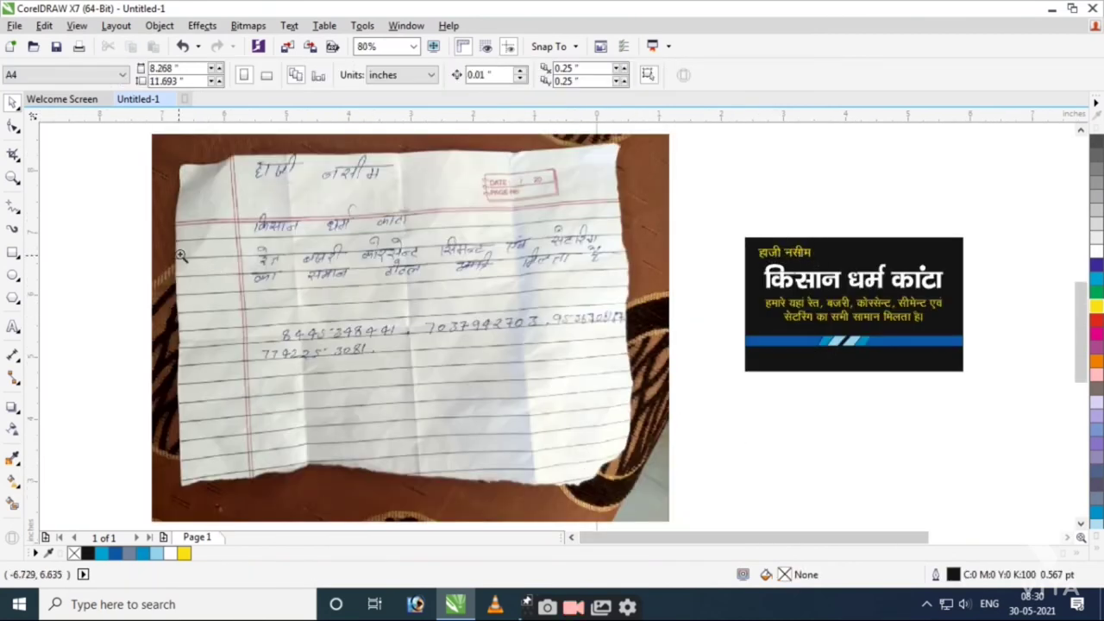
scroll(498, 382, up, 1)
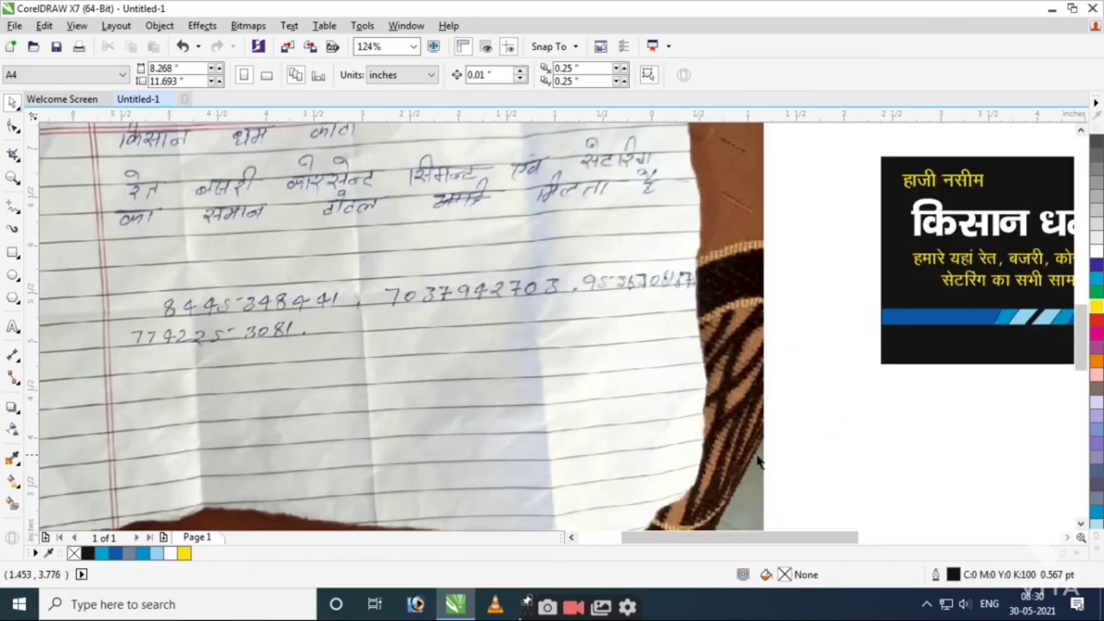
Type a 10 pt 'Mob.:' line listing the contact's mobile numbers.
click(244, 392)
click(522, 75)
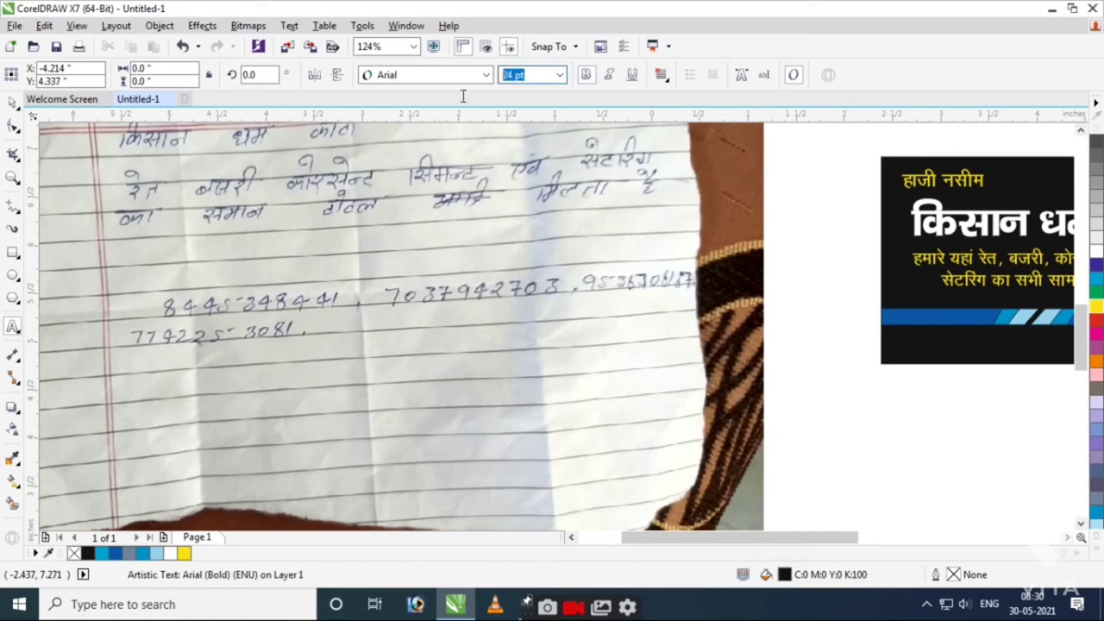
text(10)
key(Return)
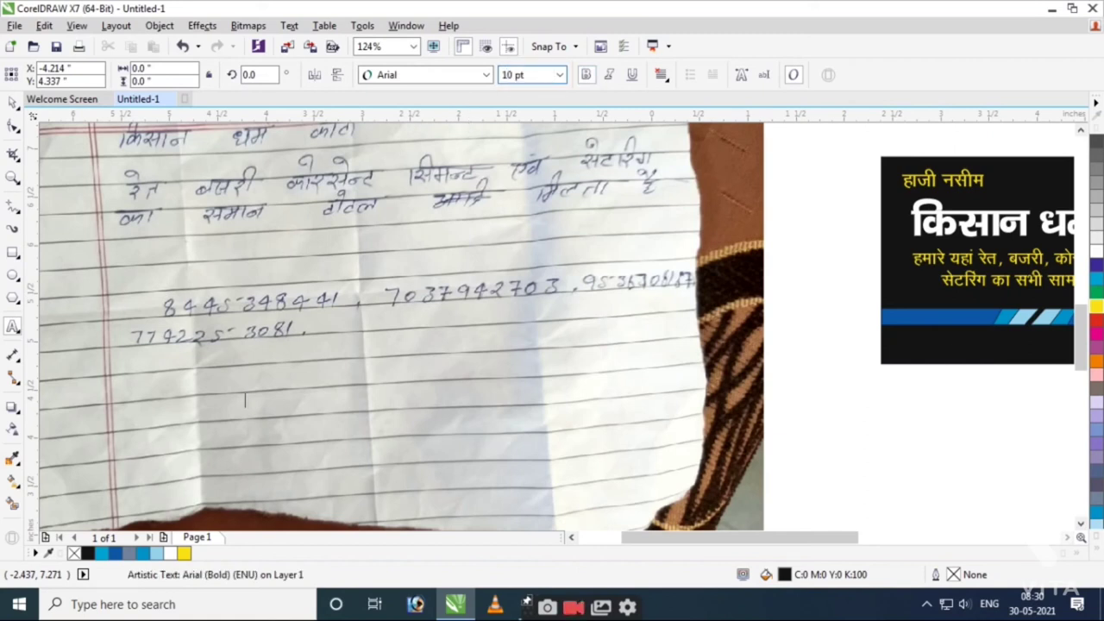
text(Mob.:)
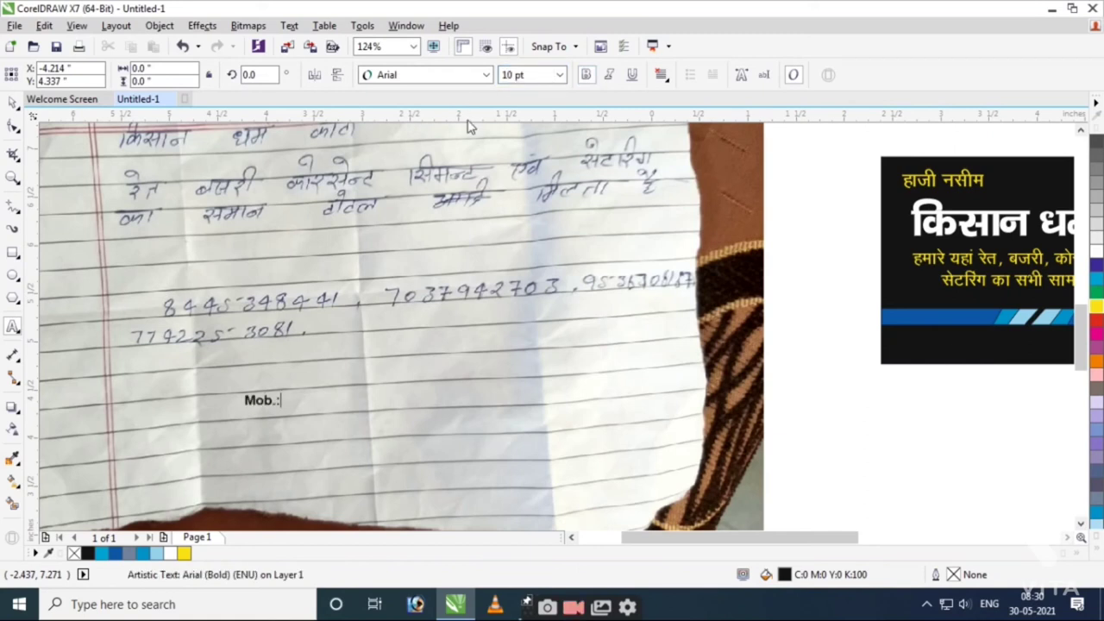
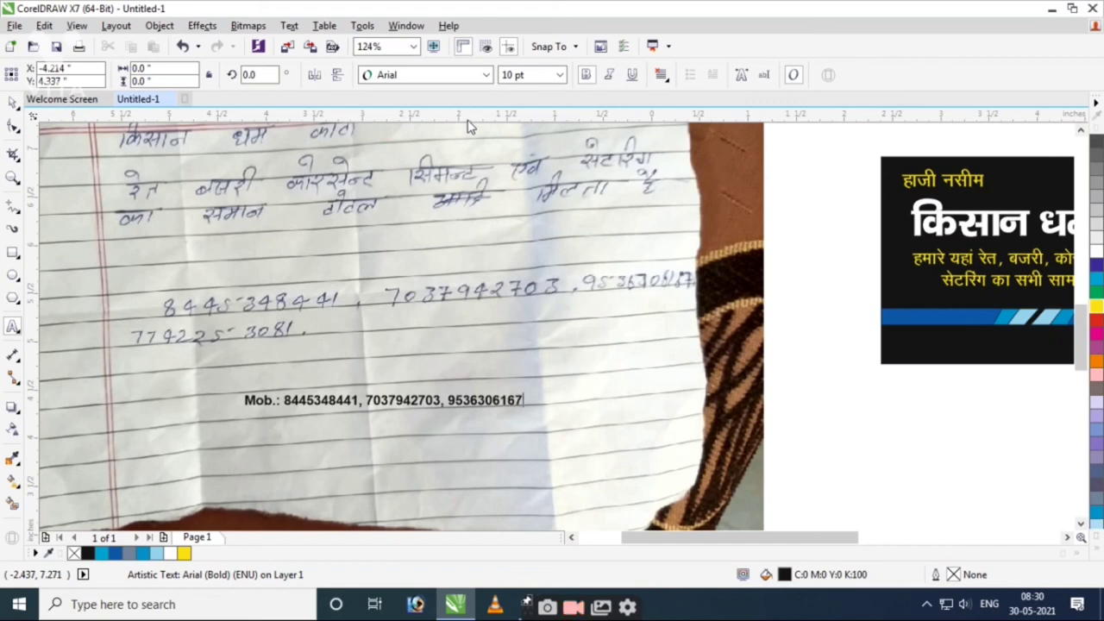
text(2253081)
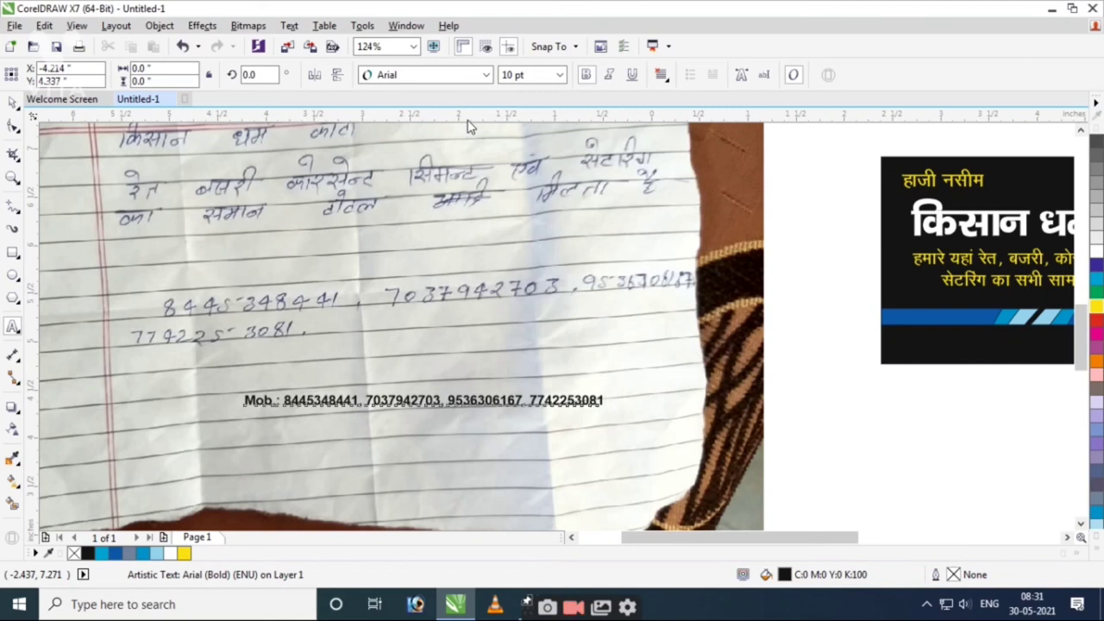
key(ctrl+space)
Move the mobile numbers line beneath the blue strip and colour it white.
scroll(500, 380, down, 1)
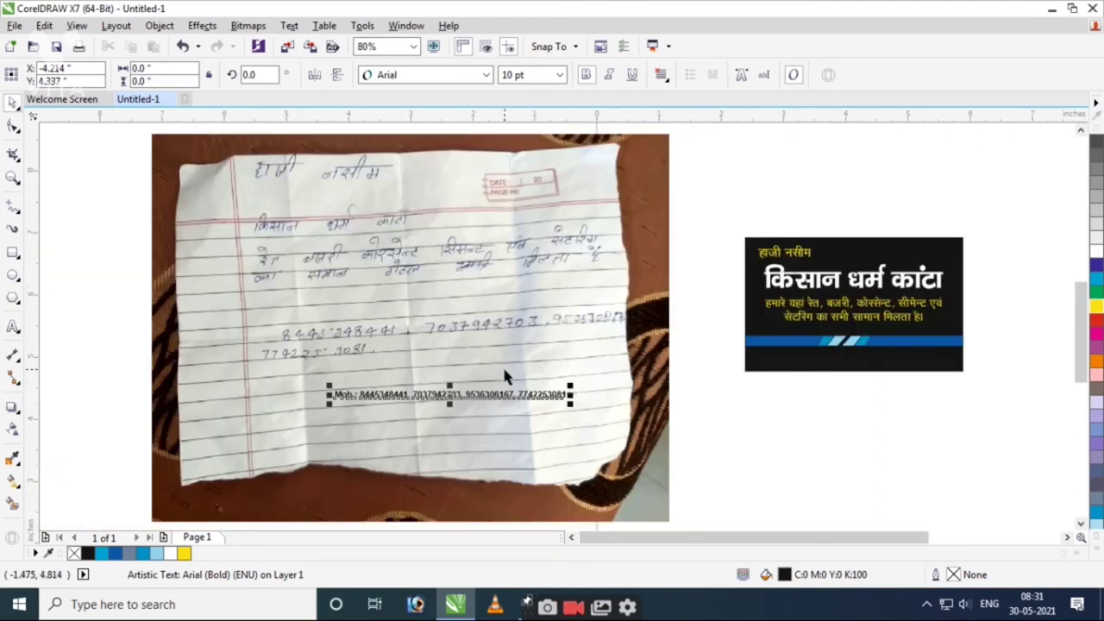
drag(487, 397, 900, 361)
click(1096, 250)
drag(720, 306, 1007, 391)
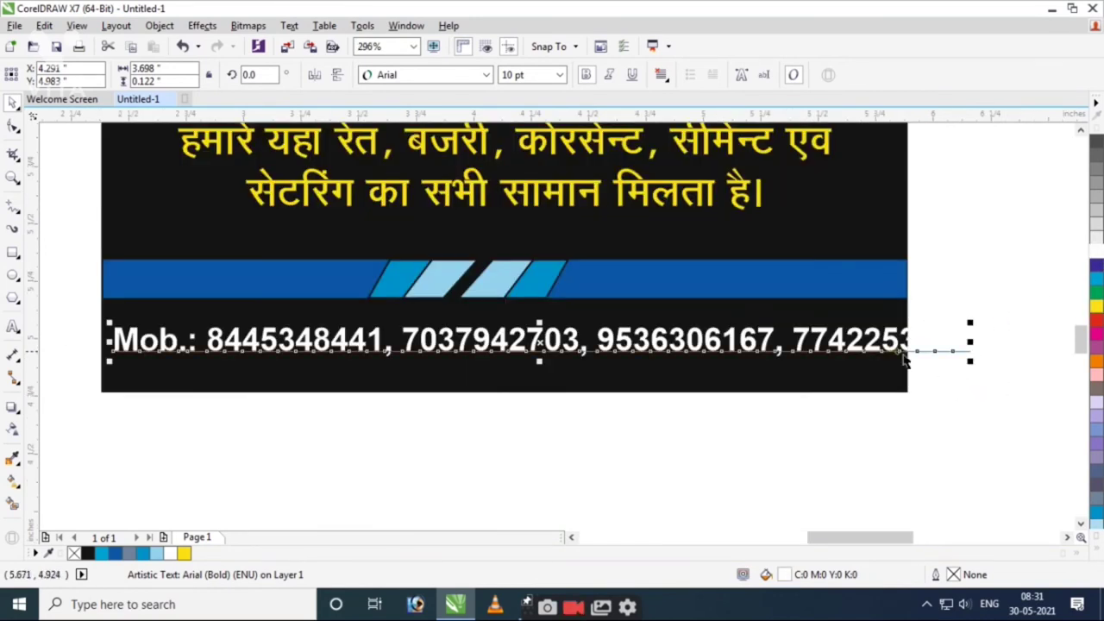